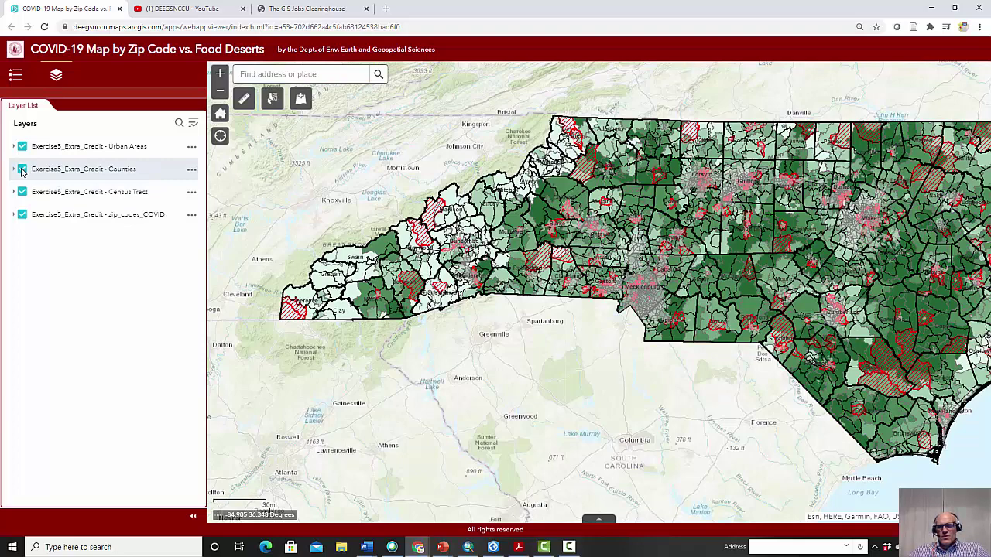
# - Toggle the Counties layer off and back on, and center North Carolina in the map
pyautogui.click(23, 170)
pyautogui.moveTo(705, 250); pyautogui.dragTo(620, 236)
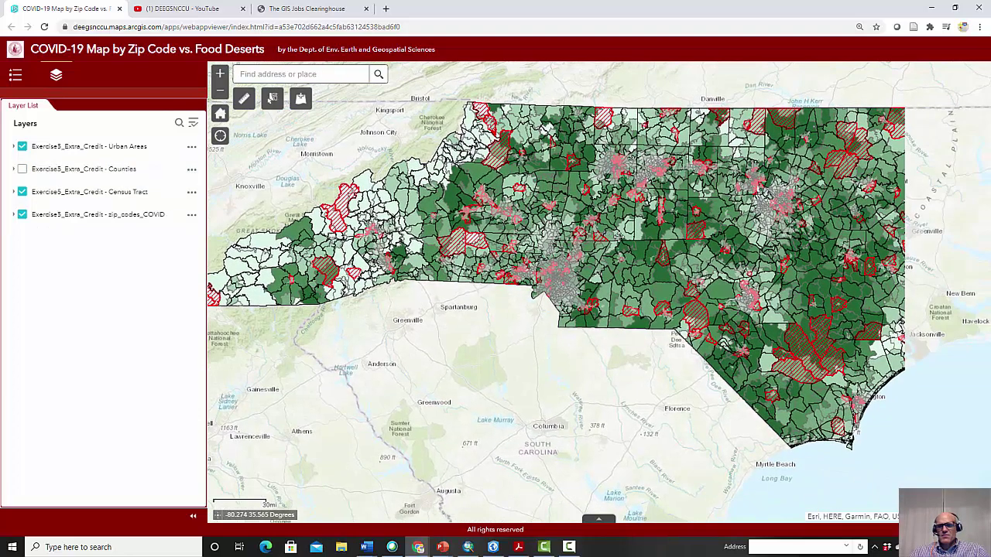
pyautogui.click(22, 170)
pyautogui.moveTo(817, 235); pyautogui.dragTo(709, 253)
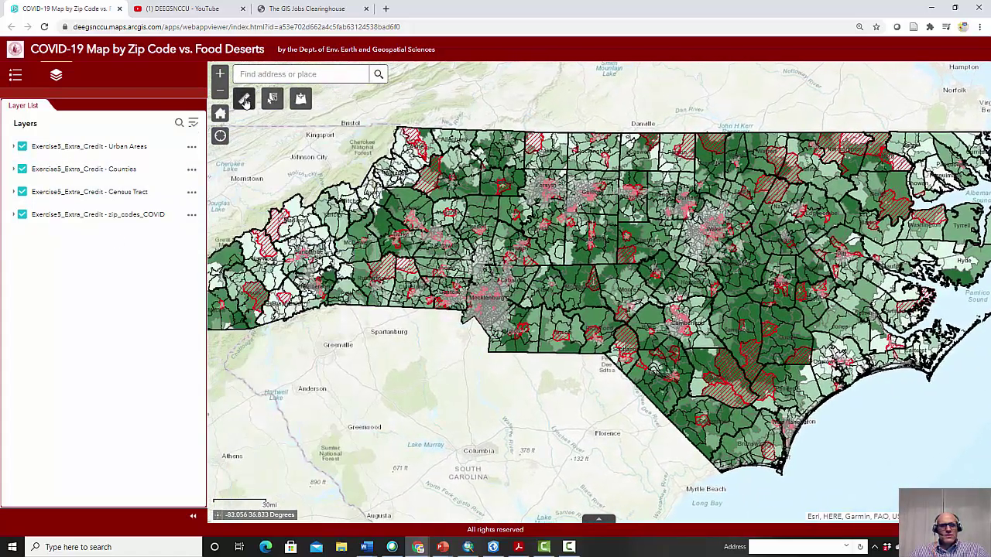
# - Measure a 281.3-mile distance in miles from near Danville to Florence with the Measurement widget
pyautogui.click(244, 99)
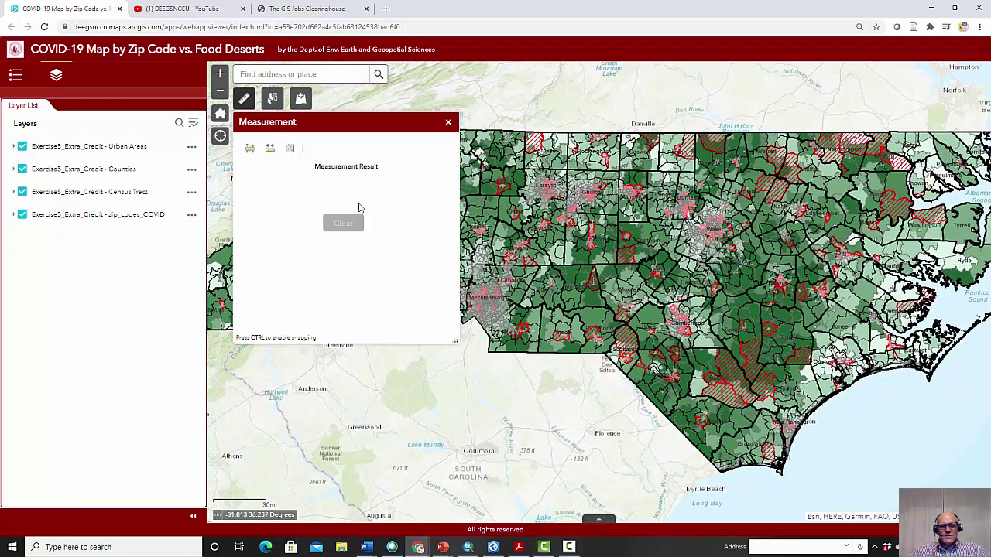
pyautogui.click(271, 151)
pyautogui.click(601, 117)
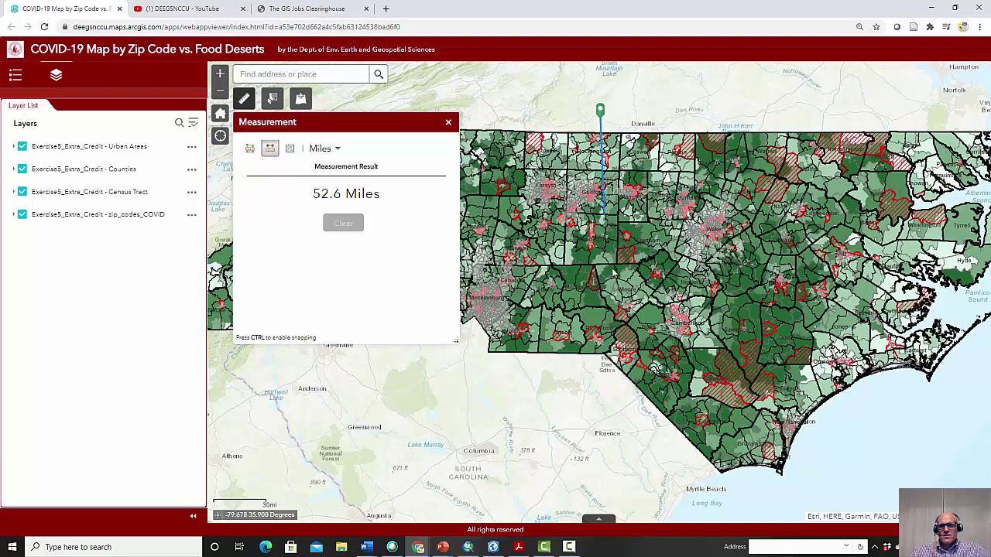
pyautogui.click(596, 425)
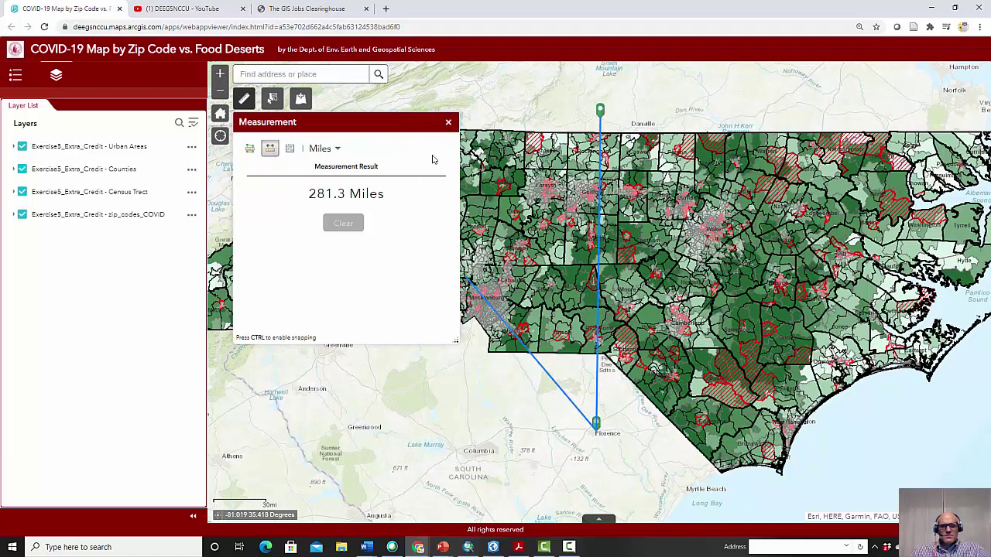
pyautogui.click(449, 126)
pyautogui.moveTo(306, 148); pyautogui.dragTo(448, 148)
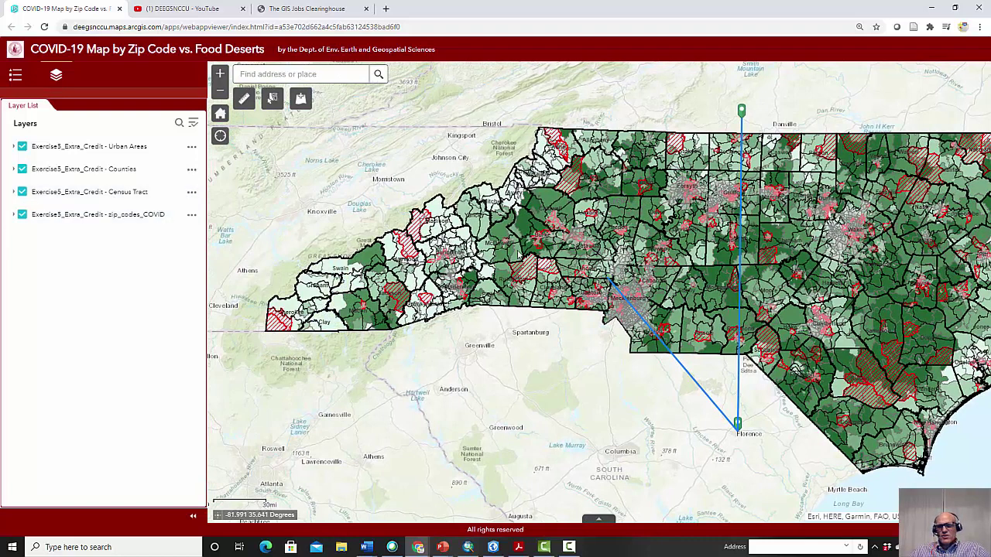
# - Open the zip_codes_COVID attribute table and enlarge the table area
pyautogui.click(192, 216)
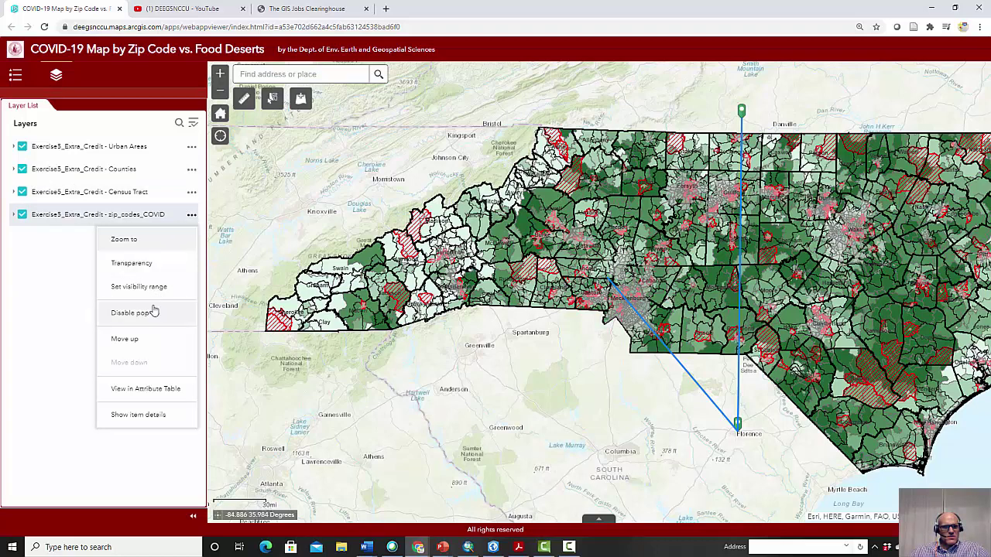
pyautogui.click(166, 388)
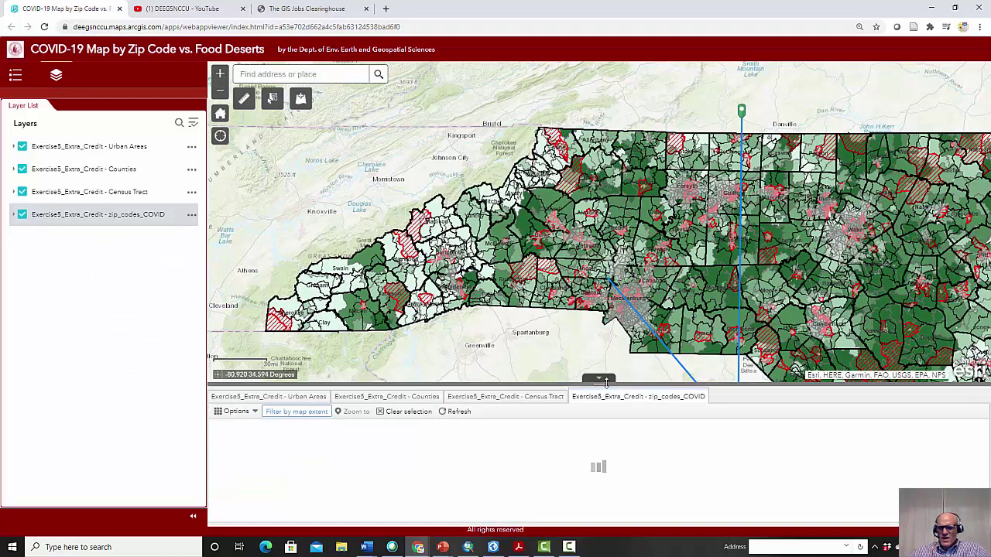
pyautogui.moveTo(606, 382); pyautogui.dragTo(610, 316)
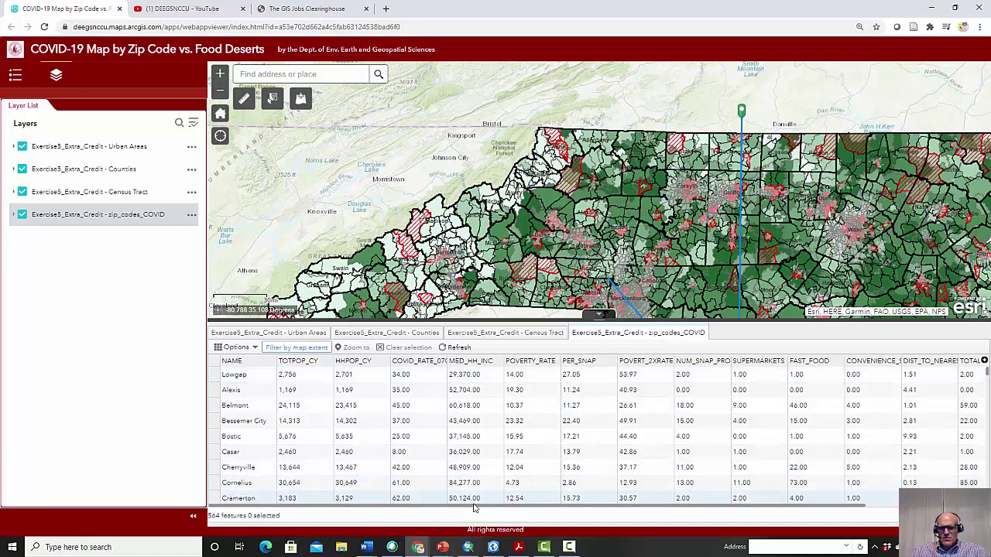
pyautogui.moveTo(480, 508); pyautogui.dragTo(963, 379)
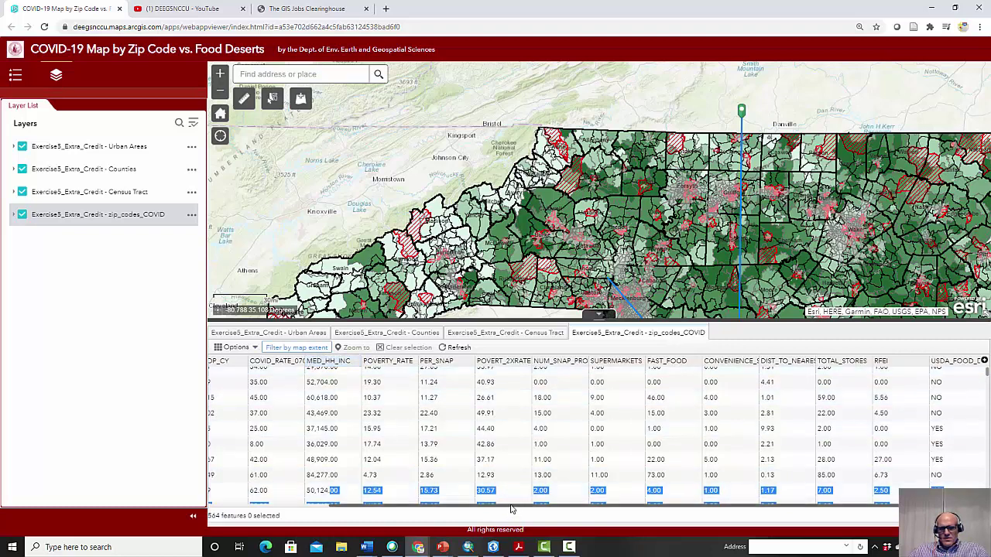
pyautogui.hscroll(-3, 509, 511)
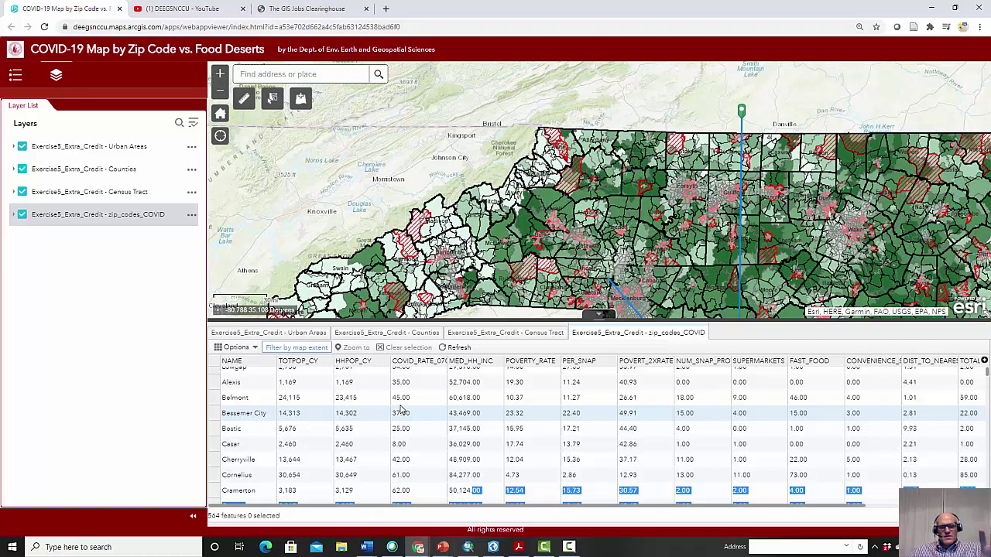
# - Select the Belmont zip code record and re-center North Carolina in the map
pyautogui.click(215, 402)
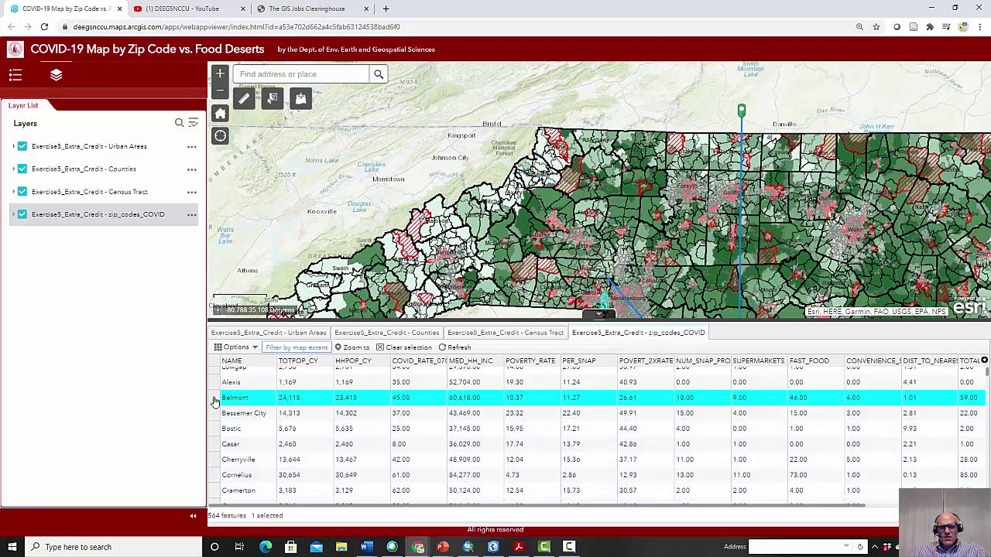
pyautogui.moveTo(688, 273); pyautogui.dragTo(684, 215)
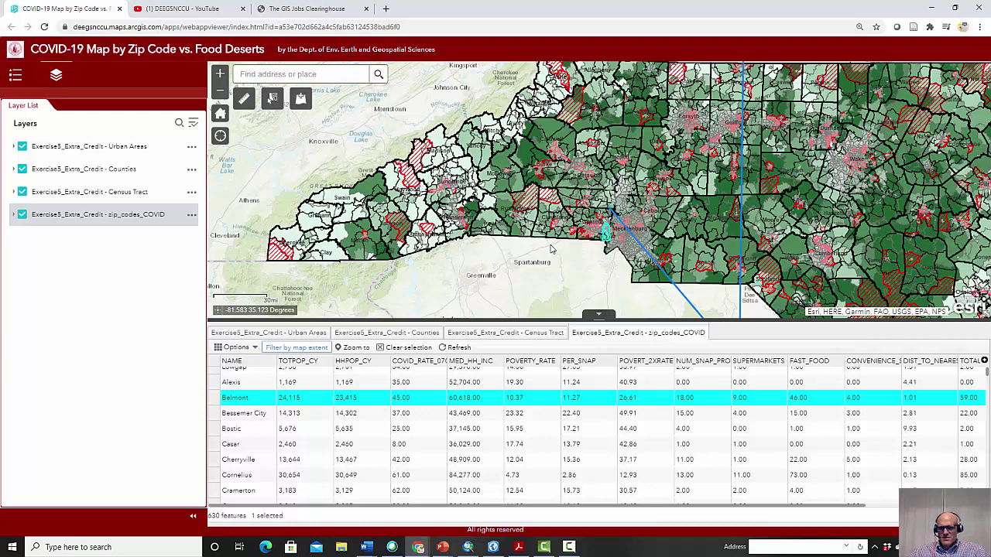
pyautogui.scroll(-2, 540, 250)
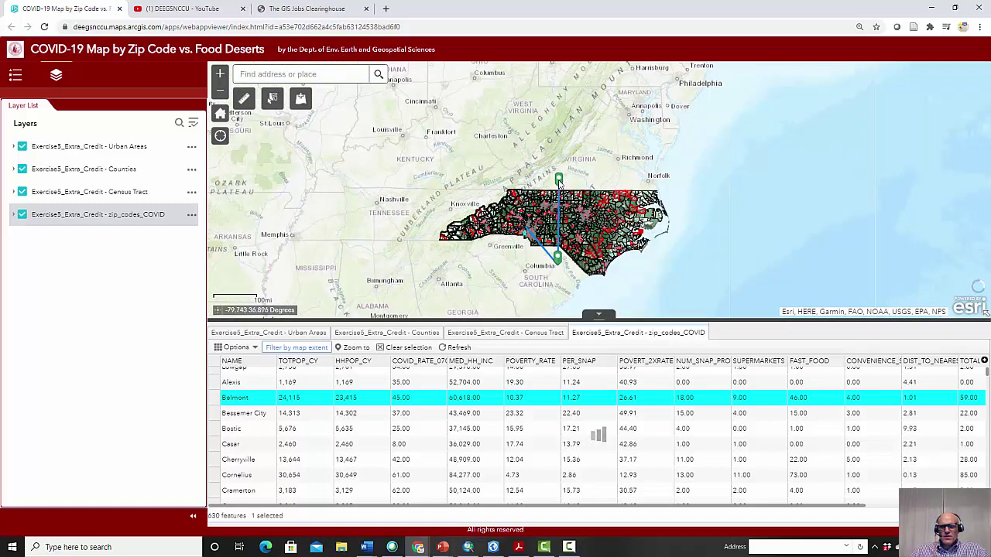
pyautogui.rightClick(558, 184)
pyautogui.click(485, 180)
pyautogui.scroll(2, 428, 161)
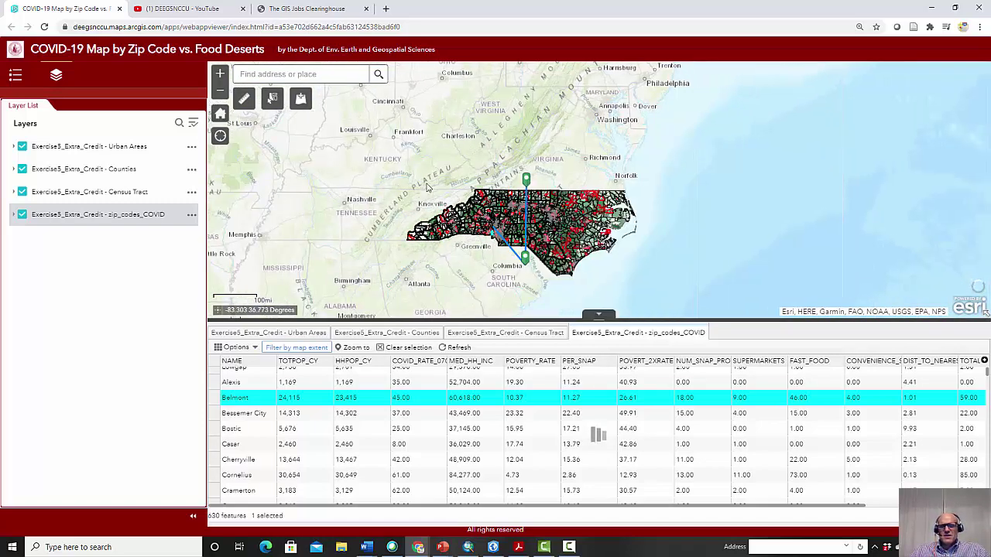
pyautogui.moveTo(428, 161); pyautogui.dragTo(415, 124)
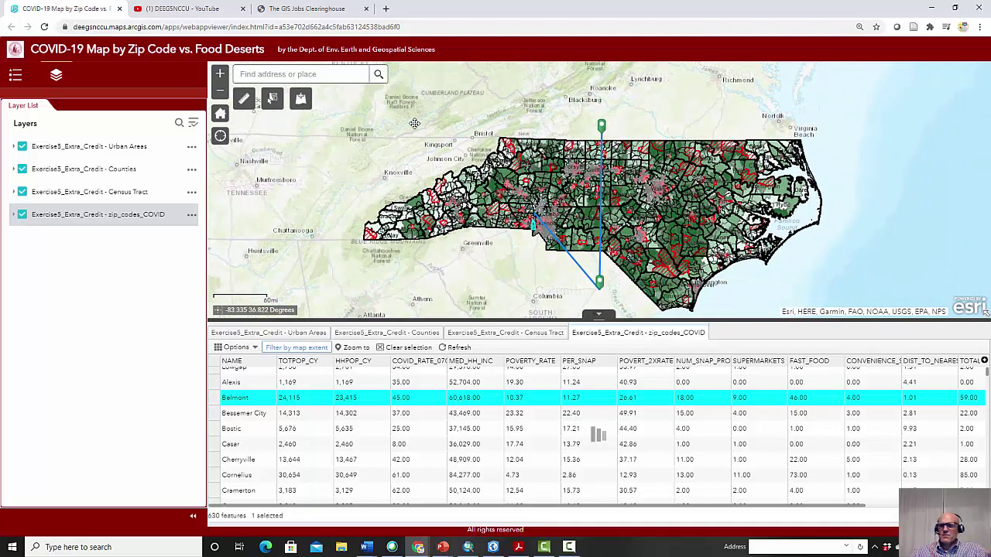
pyautogui.click(191, 220)
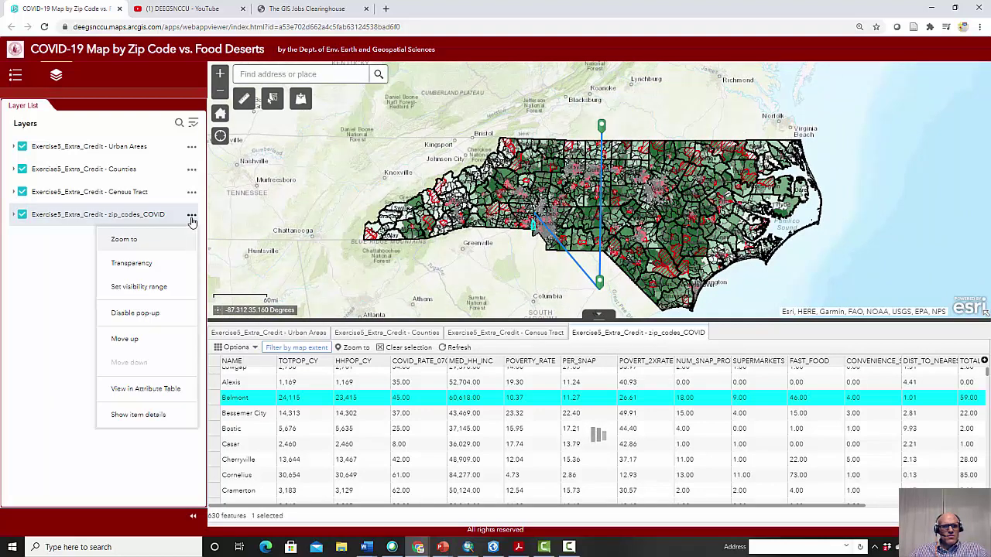
pyautogui.click(77, 250)
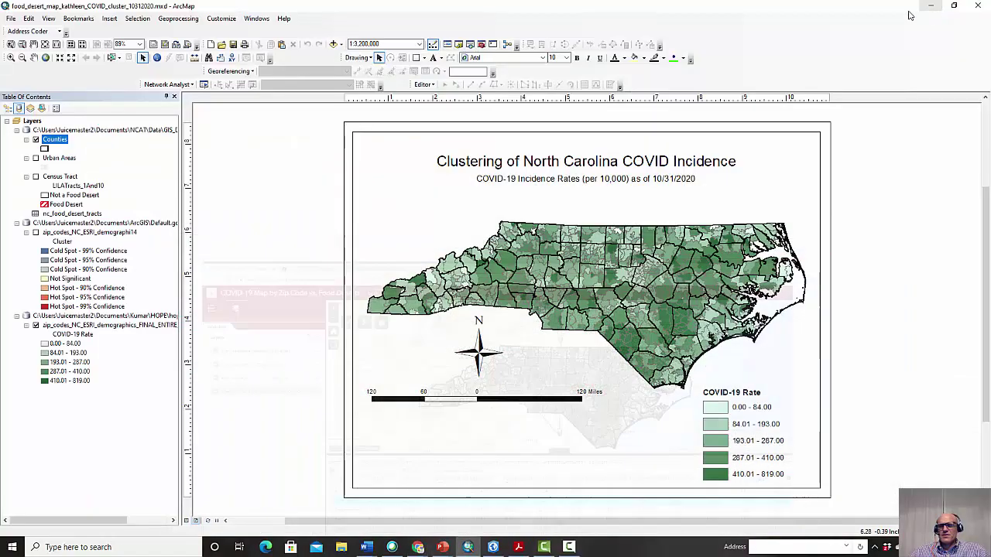
# - Minimize Chrome to review the ArcMap layout, then switch to ArcGIS Pro's health_mapping map
pyautogui.click(931, 7)
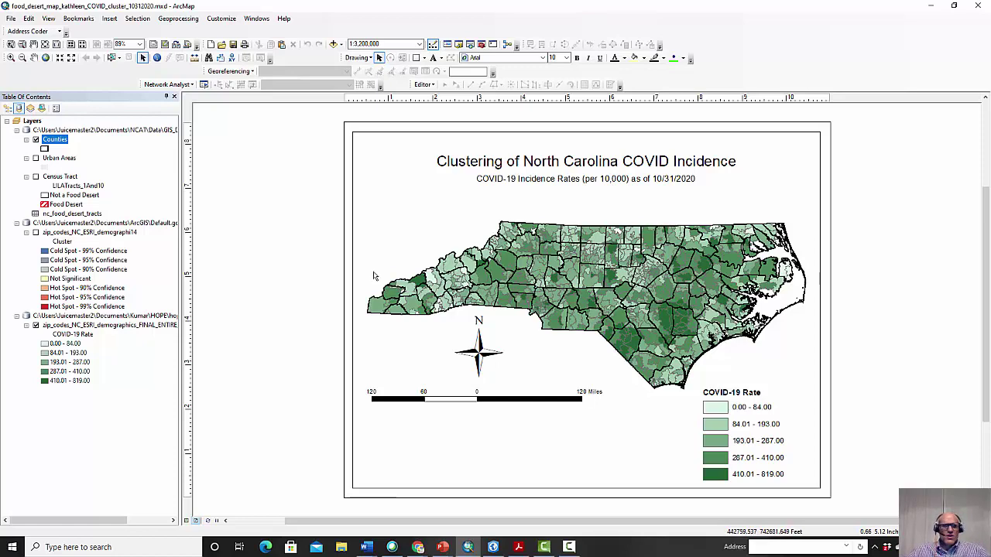
pyautogui.click(493, 548)
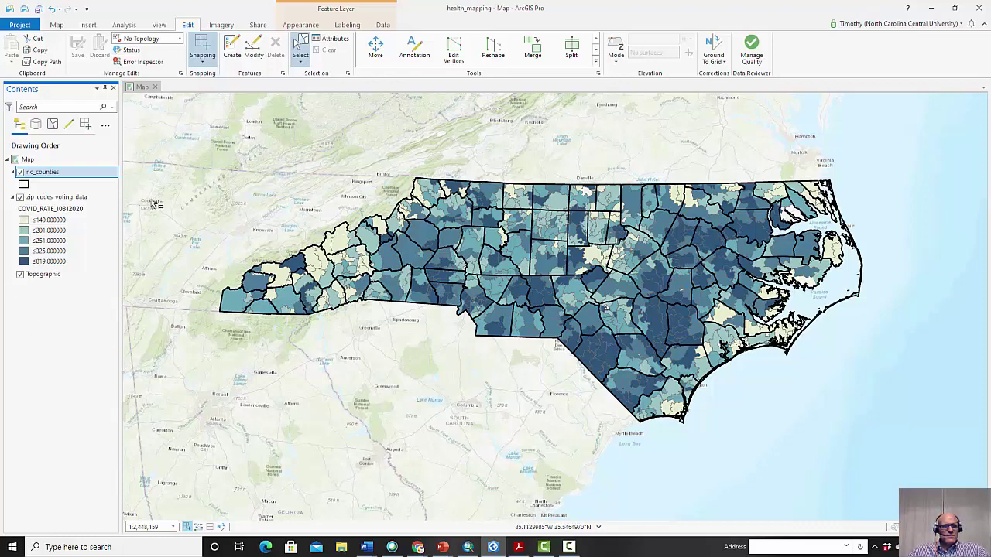
pyautogui.click(20, 171)
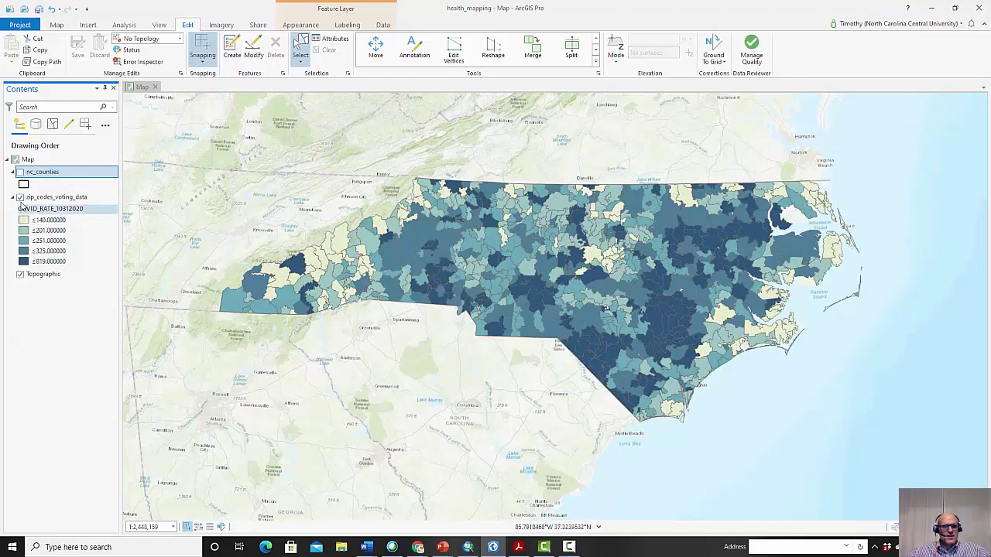
pyautogui.click(20, 197)
pyautogui.click(20, 197)
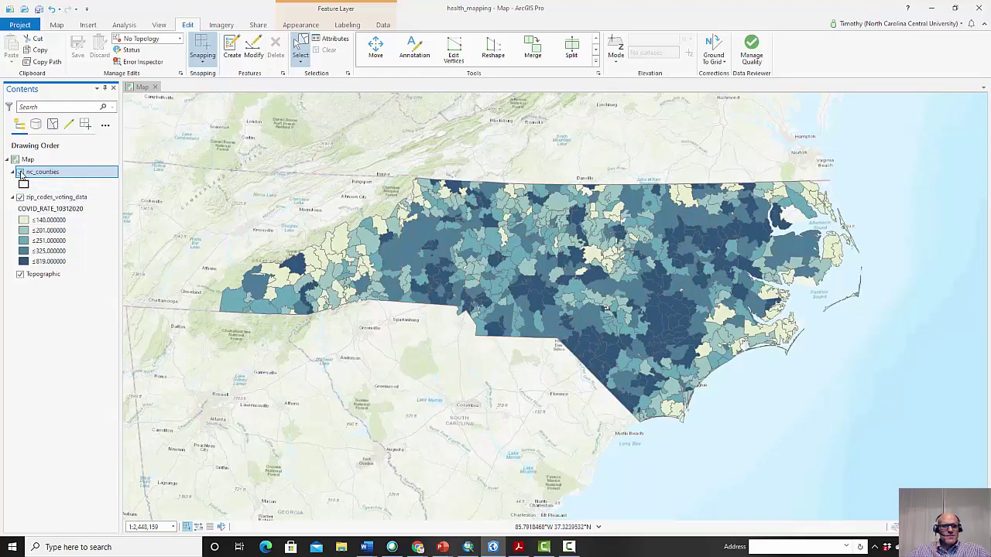
pyautogui.click(20, 172)
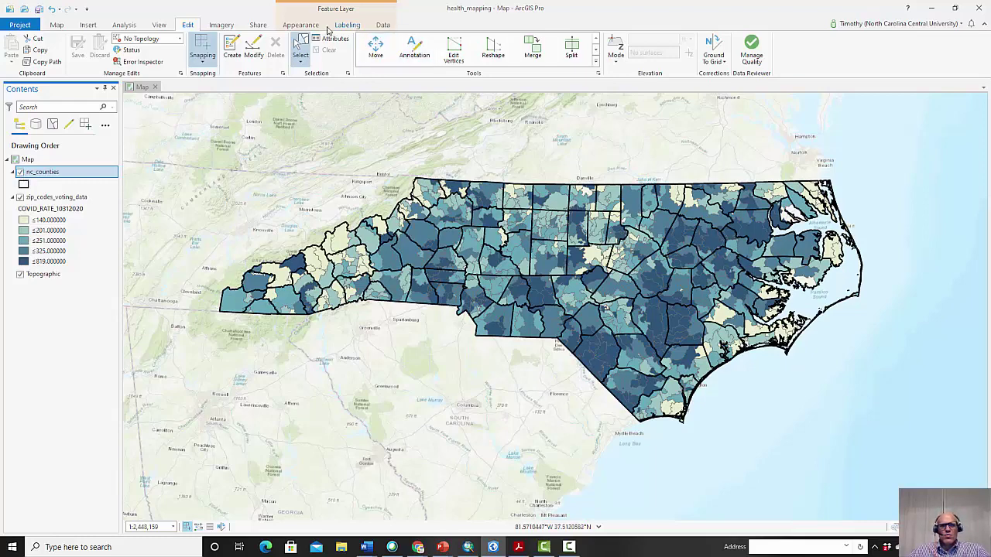
pyautogui.click(259, 24)
pyautogui.click(221, 25)
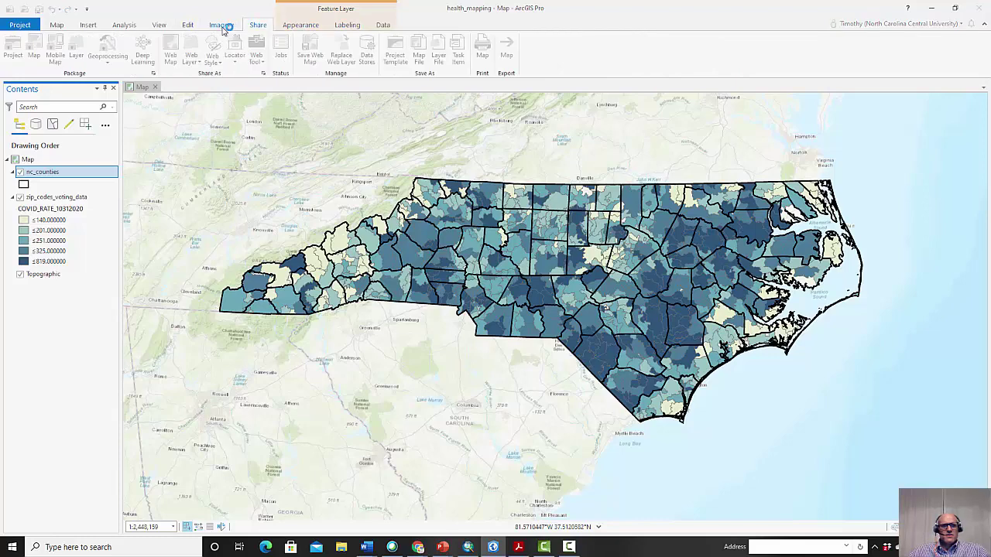
pyautogui.click(186, 25)
pyautogui.click(161, 26)
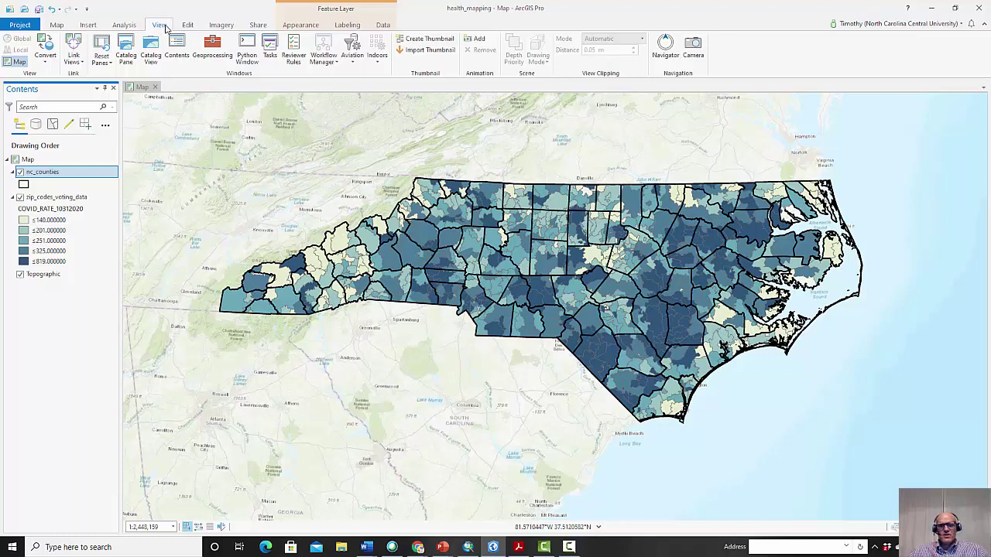
pyautogui.click(302, 25)
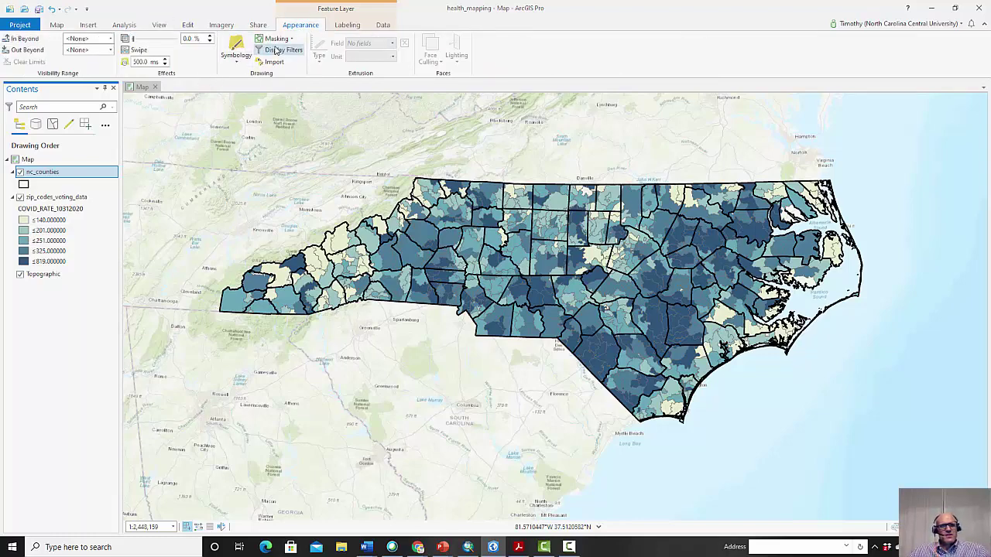
pyautogui.click(238, 62)
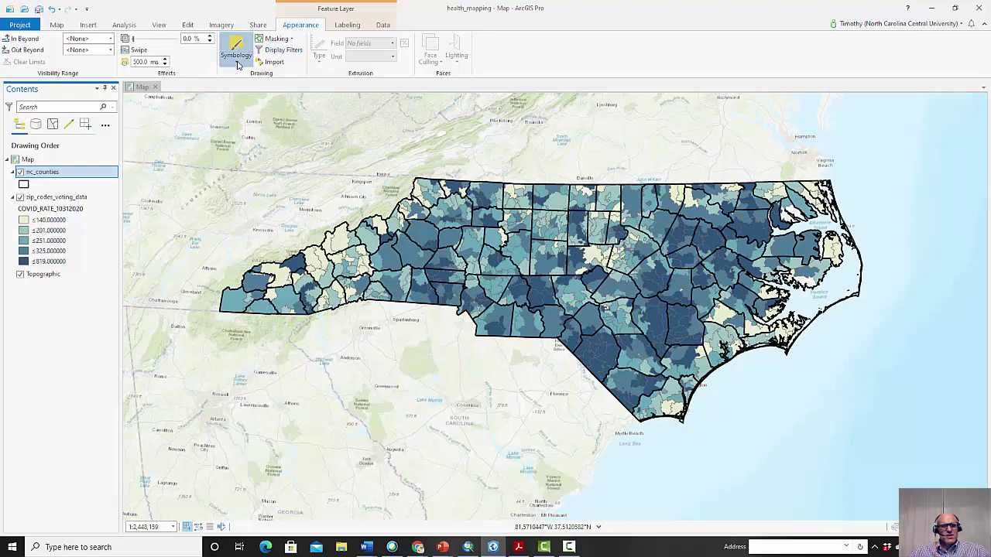
pyautogui.click(518, 17)
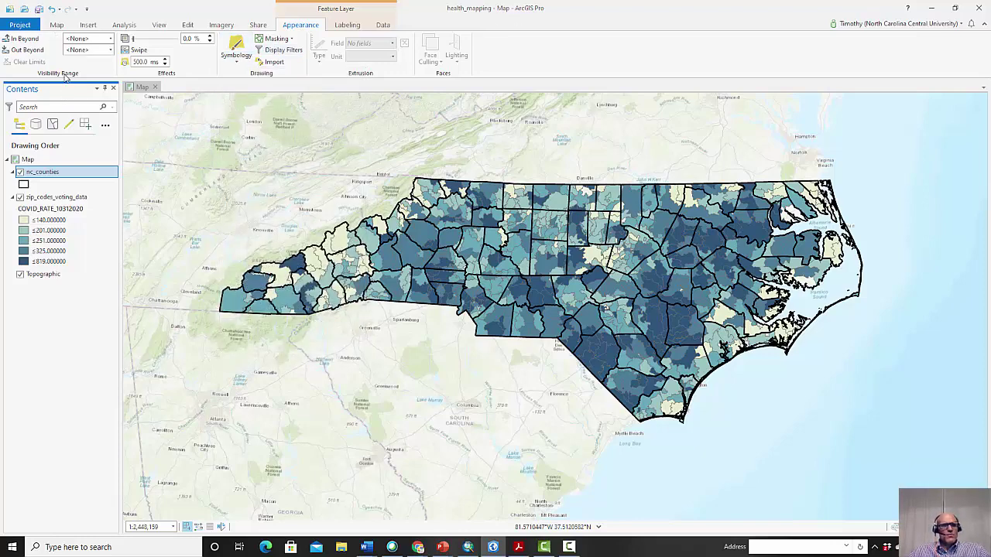
pyautogui.click(27, 160)
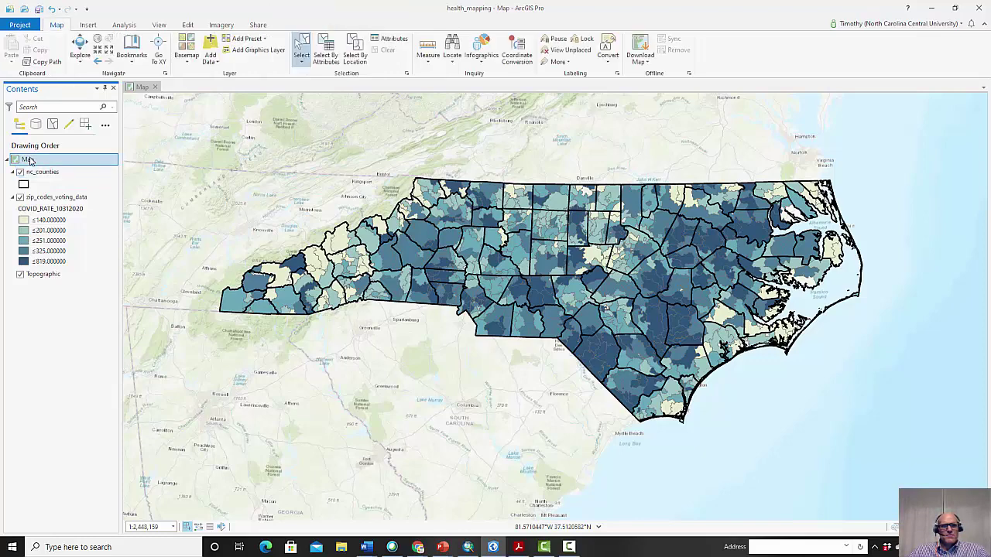
pyautogui.click(55, 174)
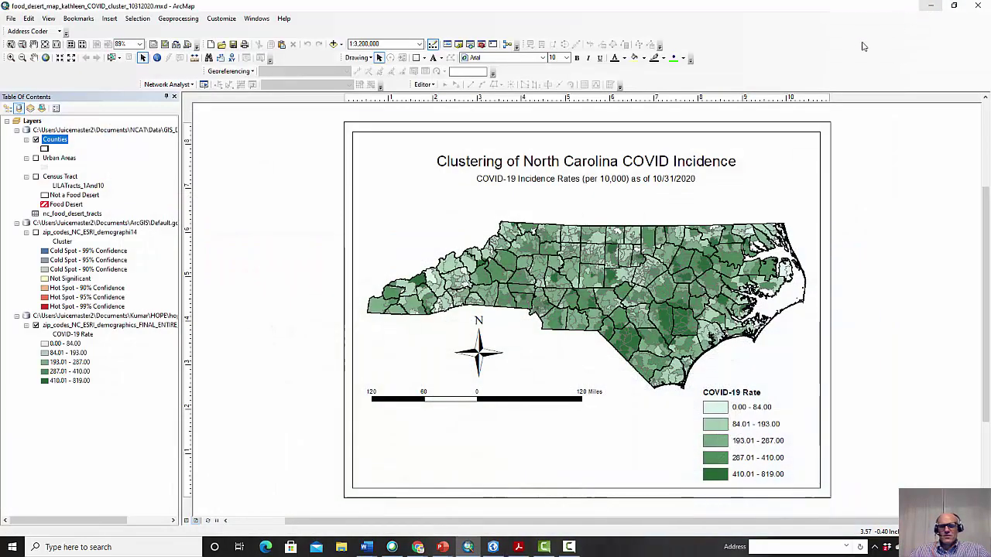
# - Back in ArcMap, hide the zip_codes_NC_ESRI_demographi14 cluster layer and open the Selection menu
pyautogui.click(932, 8)
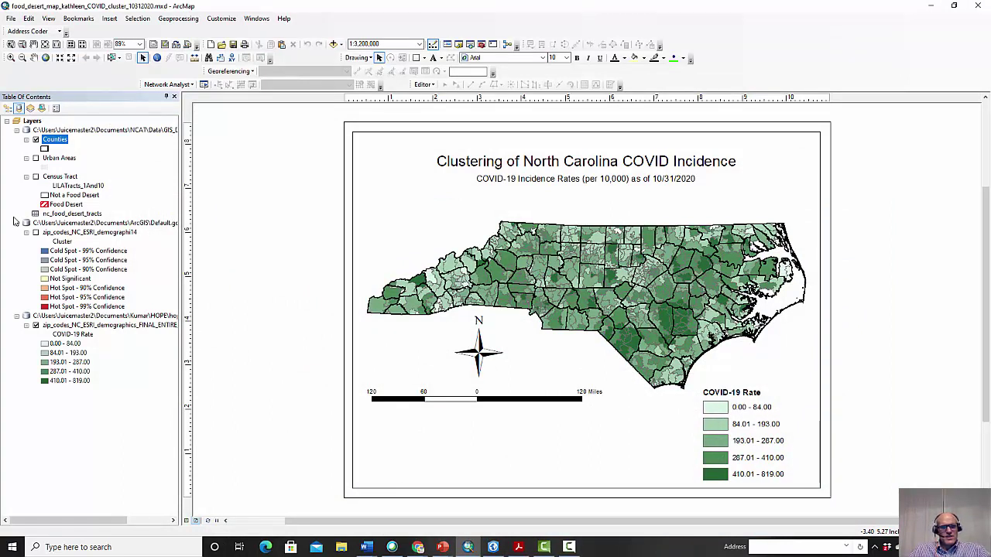
pyautogui.click(35, 233)
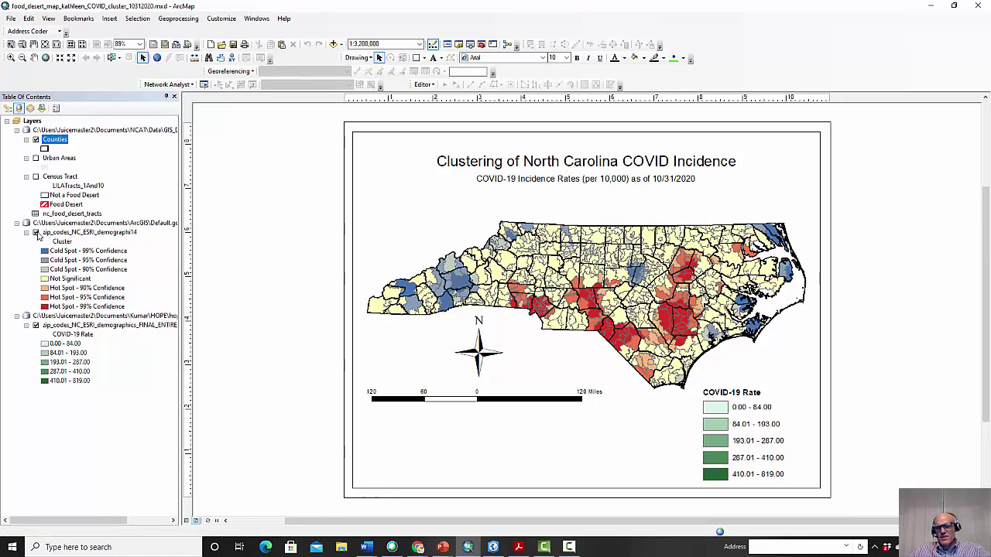
pyautogui.click(36, 233)
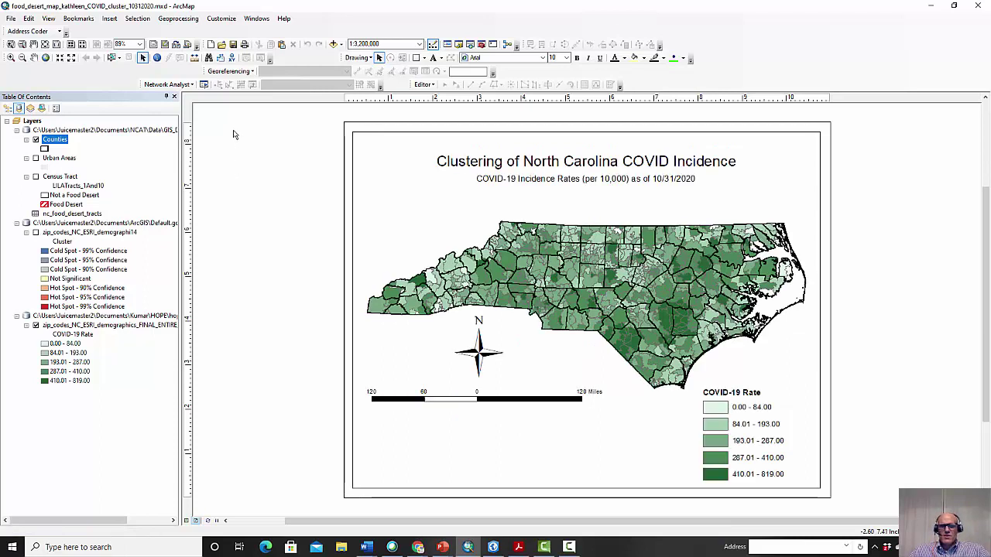
pyautogui.click(138, 18)
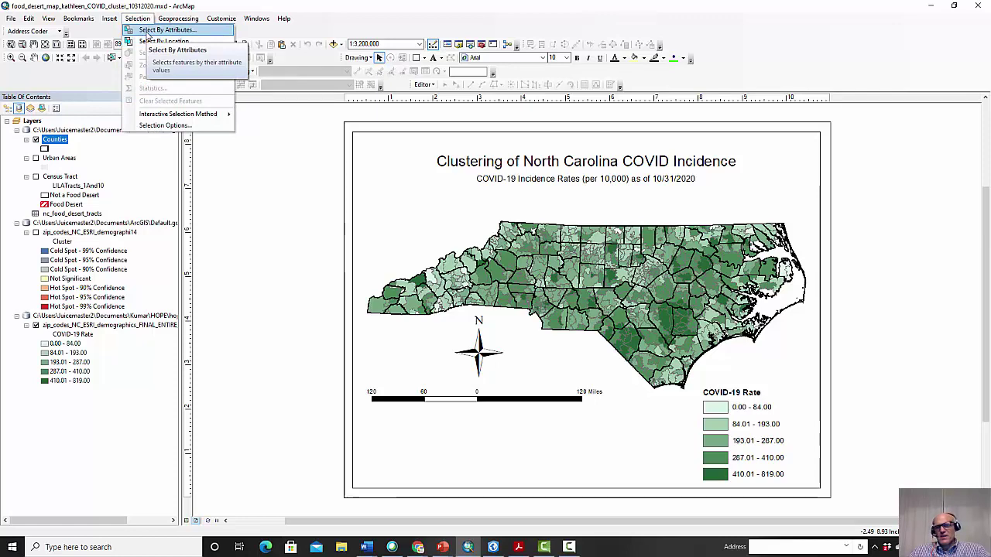
# - Select By Attributes on zip_codes_NC_ESRI_demographi14 where COVID_RATE_10312020 > 200, applying the query
pyautogui.click(147, 31)
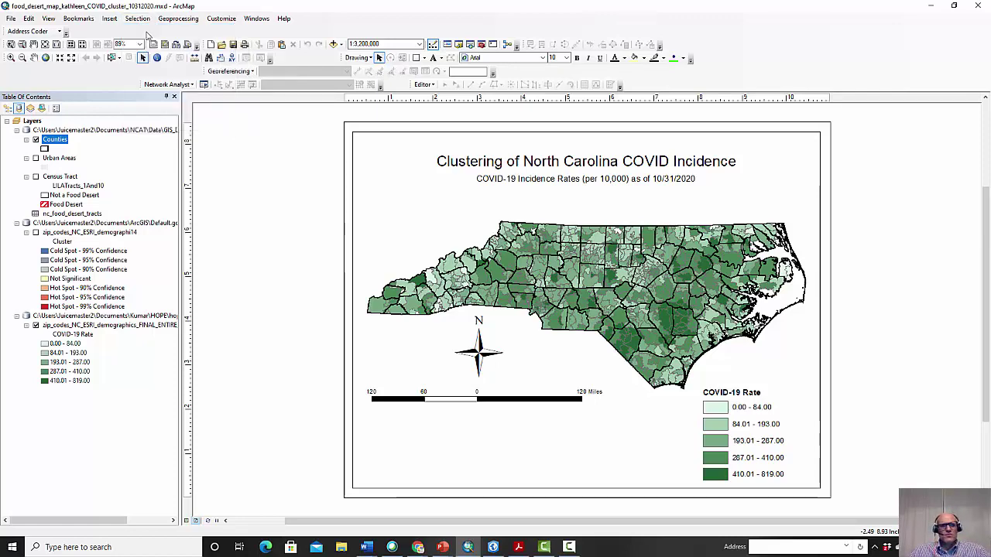
pyautogui.moveTo(148, 23); pyautogui.dragTo(356, 74)
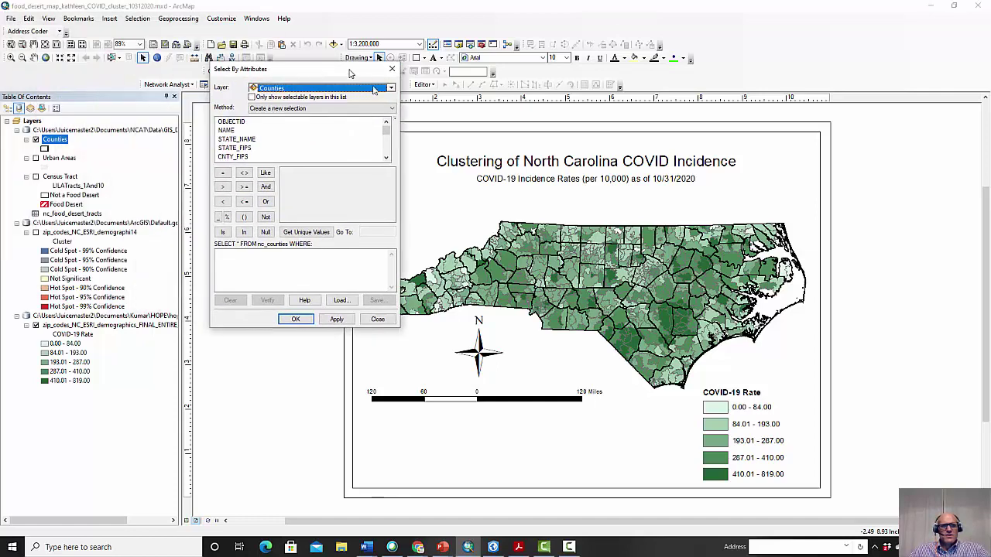
pyautogui.click(393, 90)
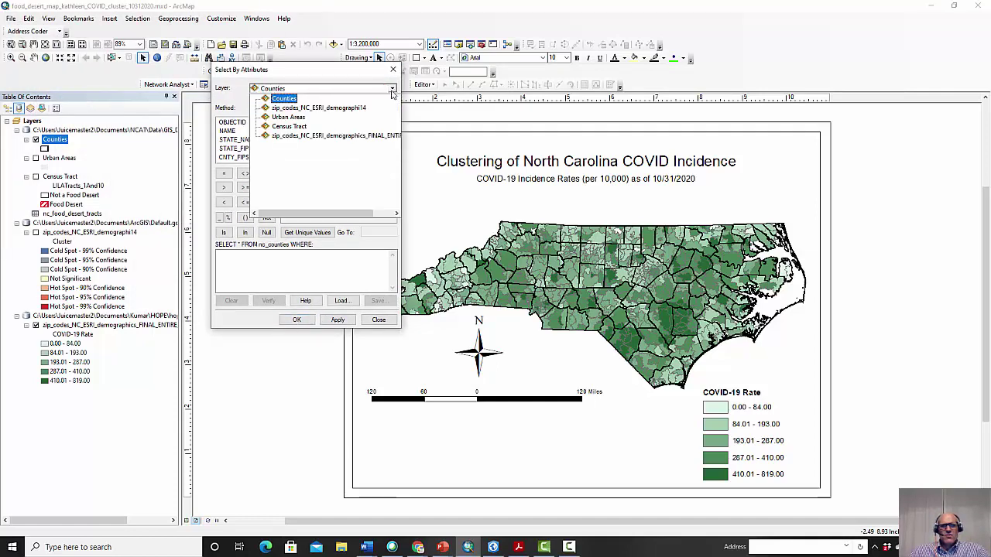
pyautogui.click(336, 108)
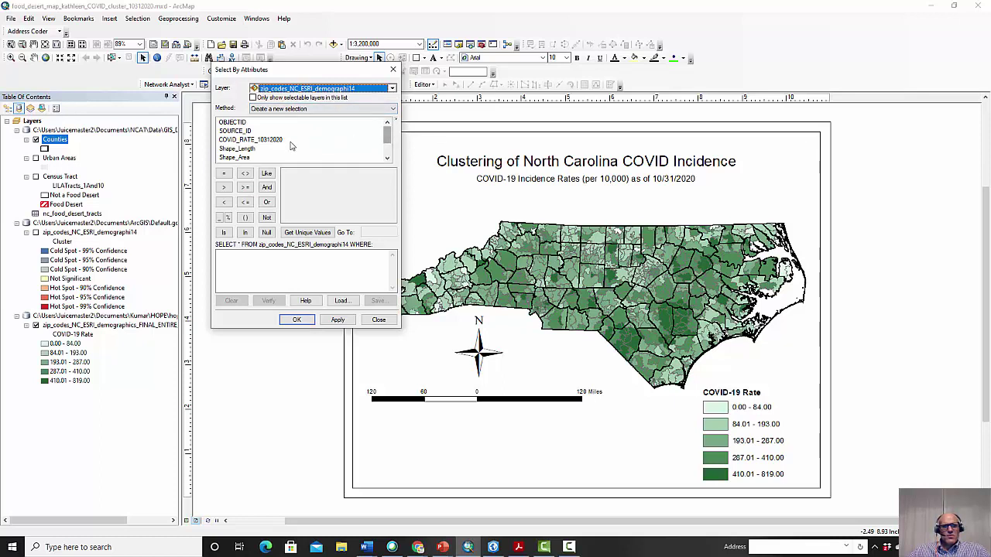
pyautogui.doubleClick(278, 141)
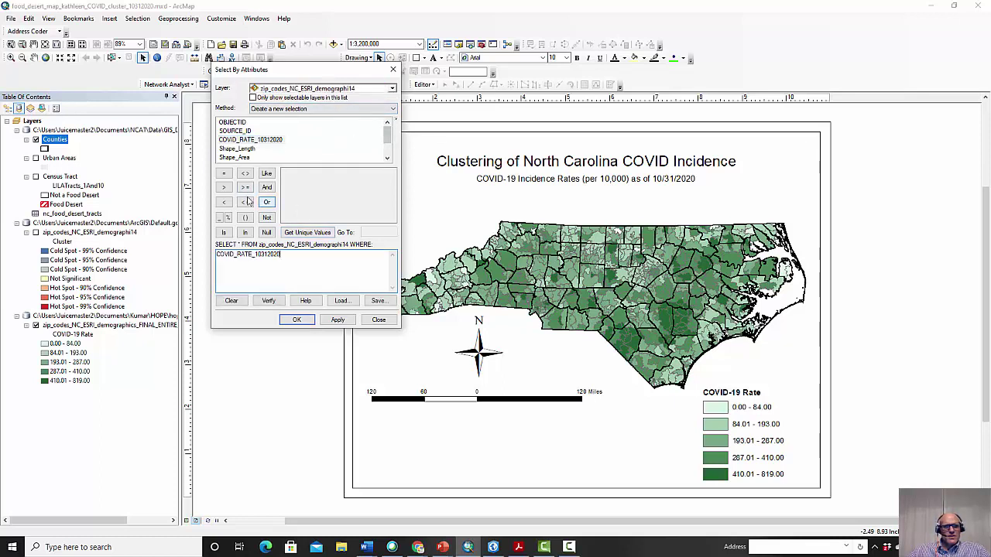
pyautogui.click(224, 187)
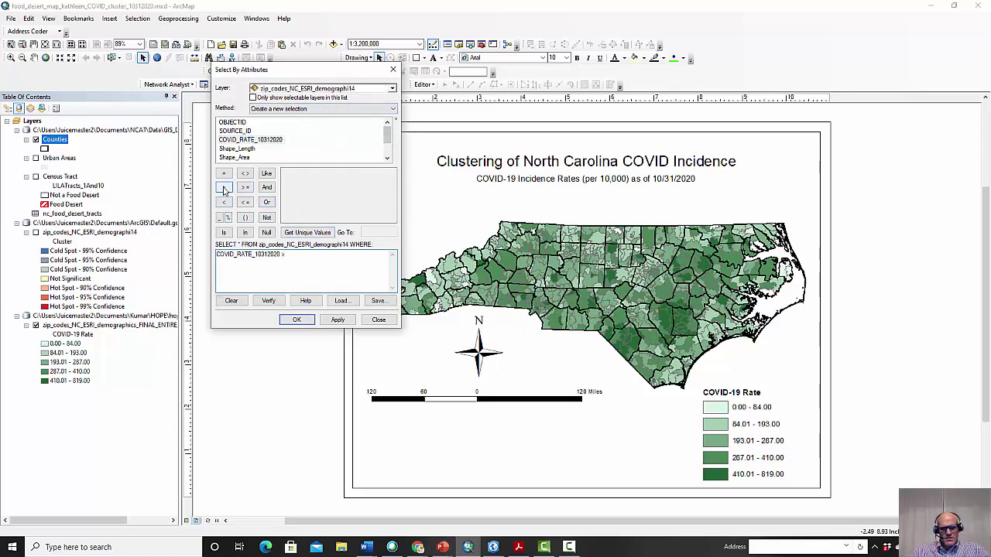
pyautogui.write('400')
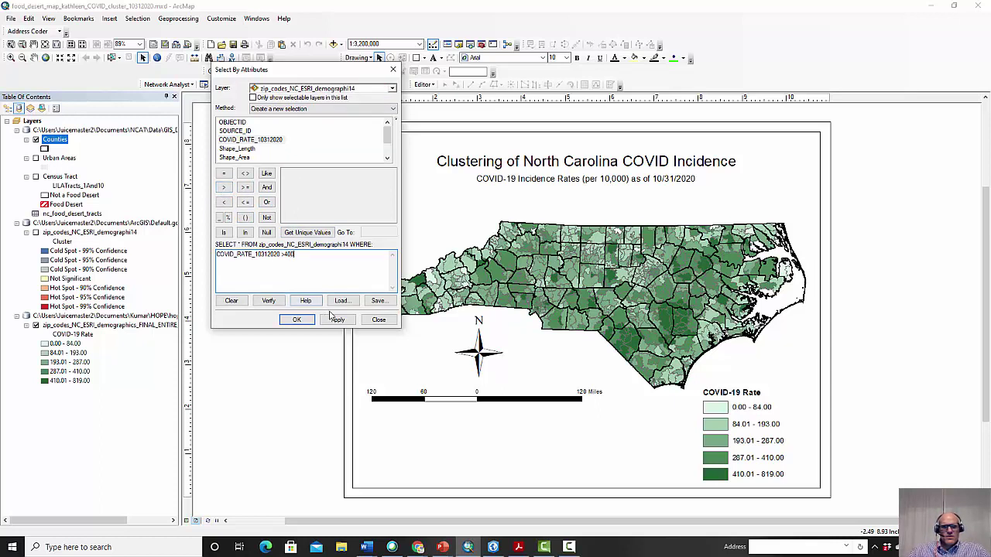
pyautogui.click(337, 320)
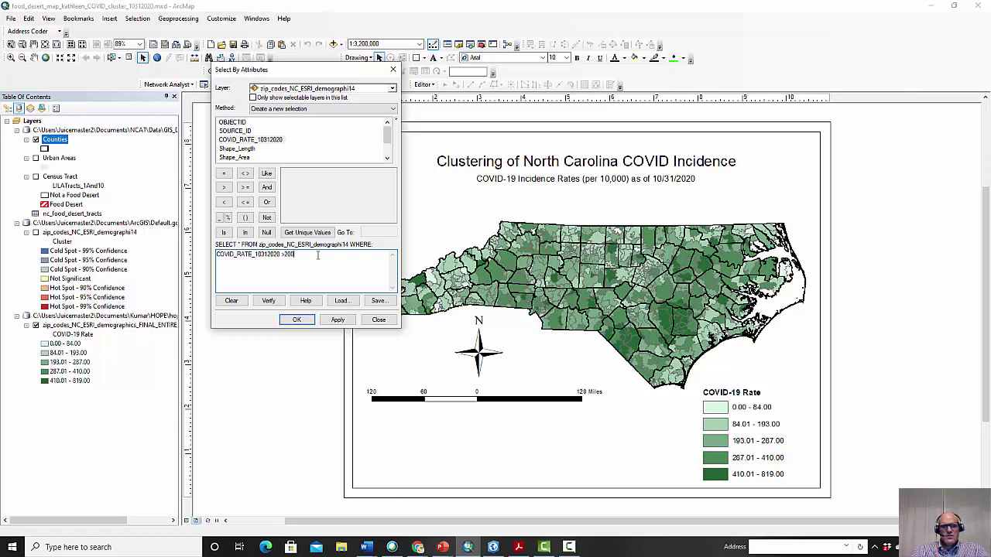
pyautogui.click(337, 319)
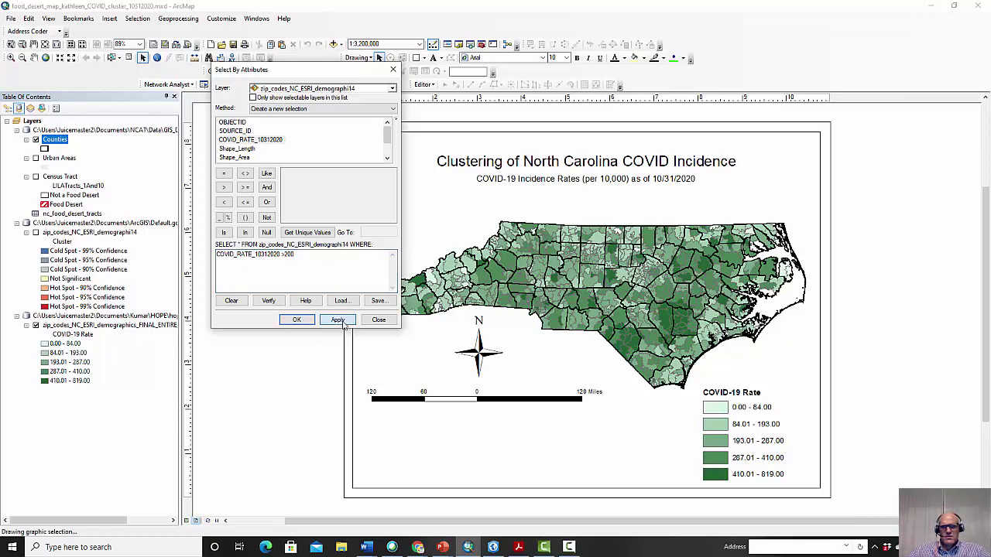
pyautogui.click(392, 70)
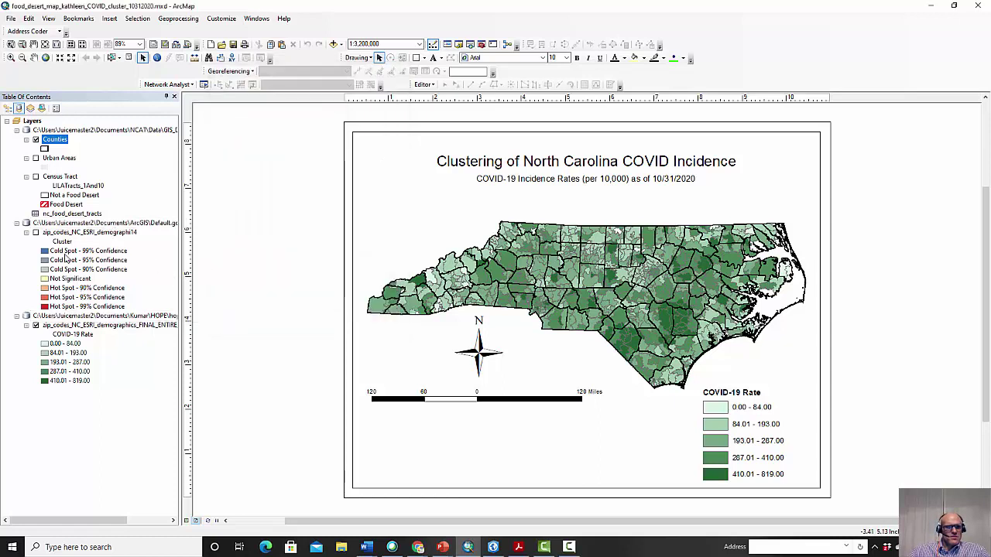
# - Preview the selected zip codes on the cluster layer, then restore the FINAL_ENTIRE_STATE rate layer
pyautogui.click(35, 233)
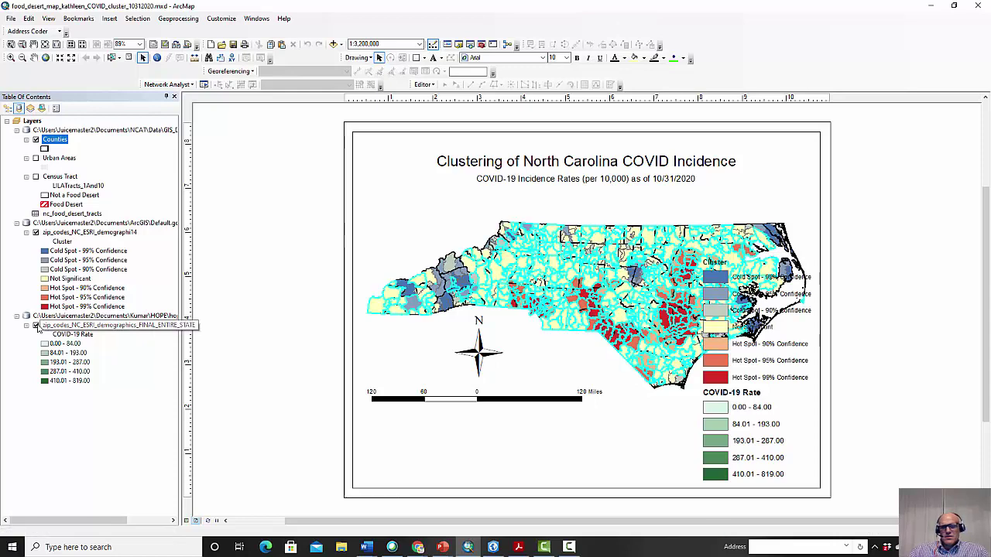
pyautogui.click(36, 326)
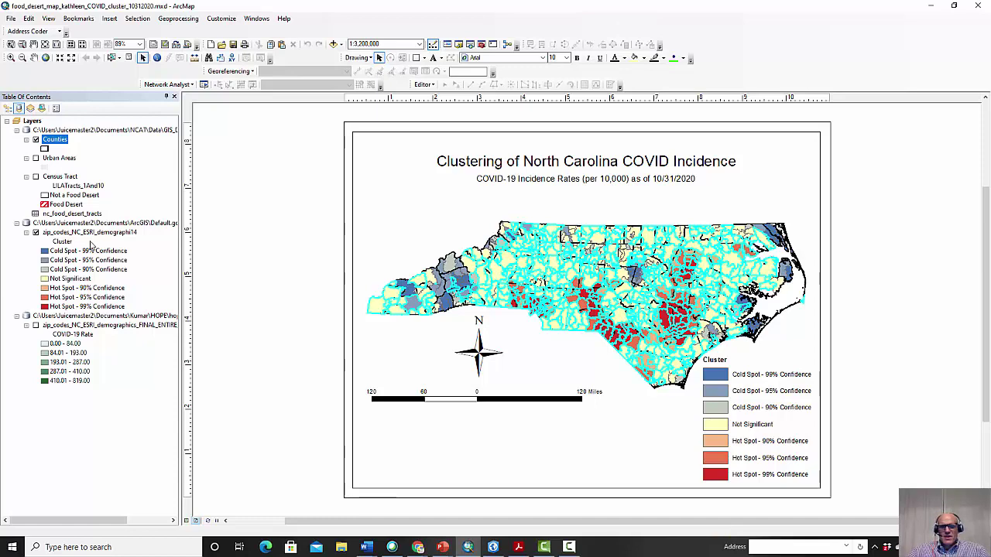
pyautogui.click(36, 233)
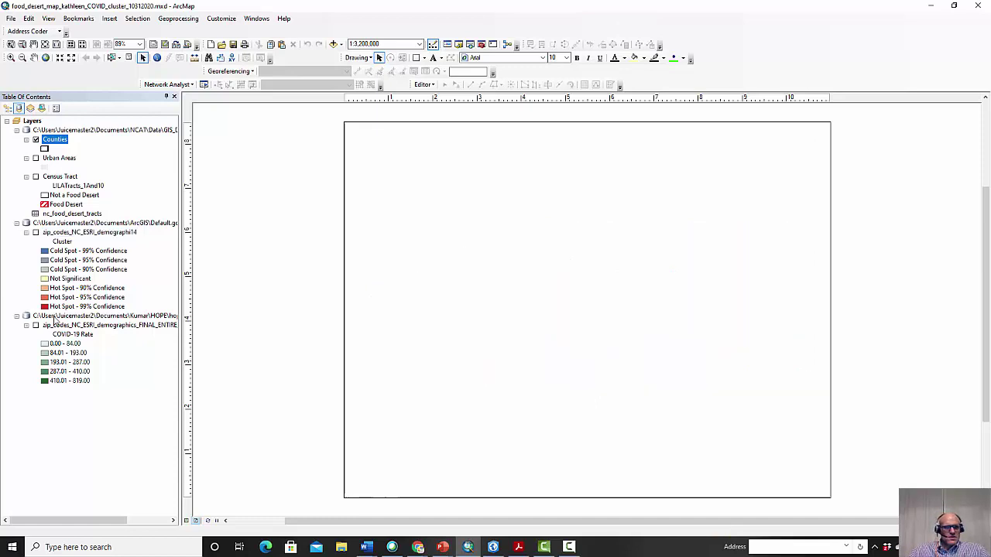
pyautogui.click(35, 326)
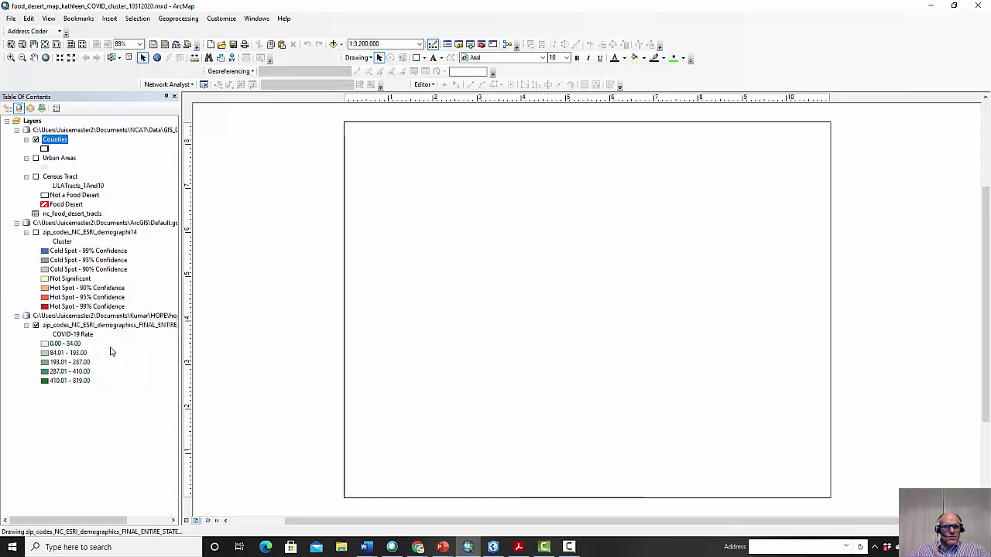
pyautogui.click(92, 329)
# - Open the FINAL_ENTIRE_STATE layer's attribute table and resize its window
pyautogui.rightClick(91, 328)
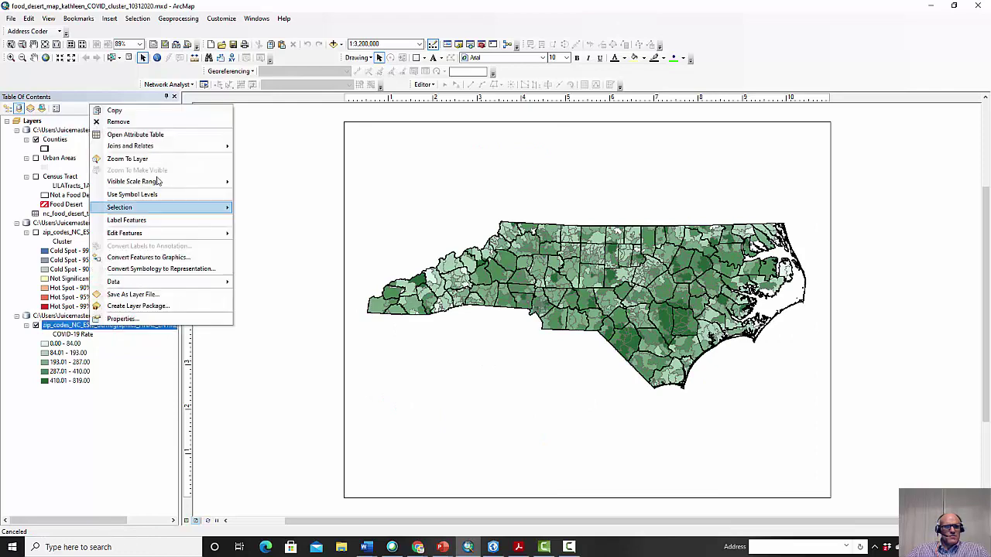
pyautogui.click(171, 133)
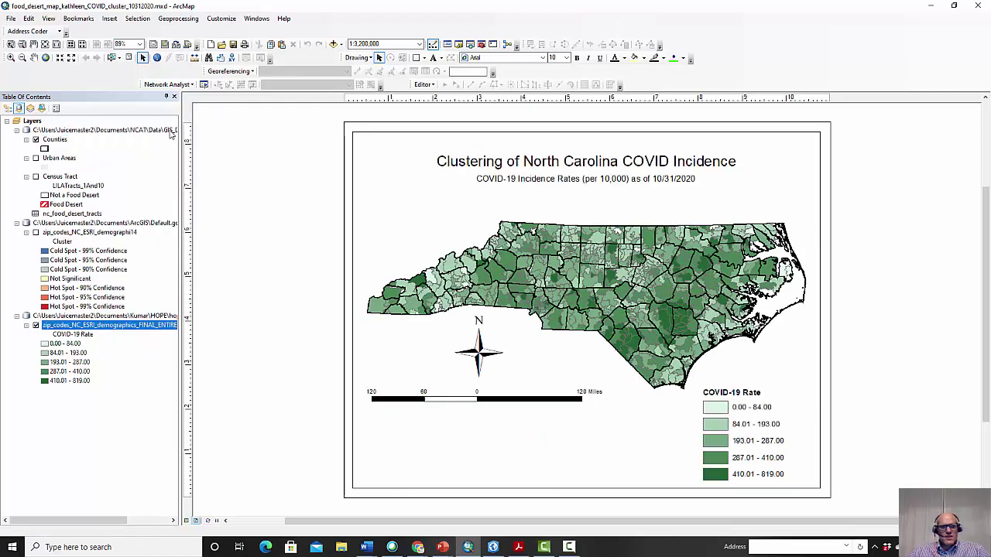
pyautogui.moveTo(310, 387); pyautogui.dragTo(618, 389)
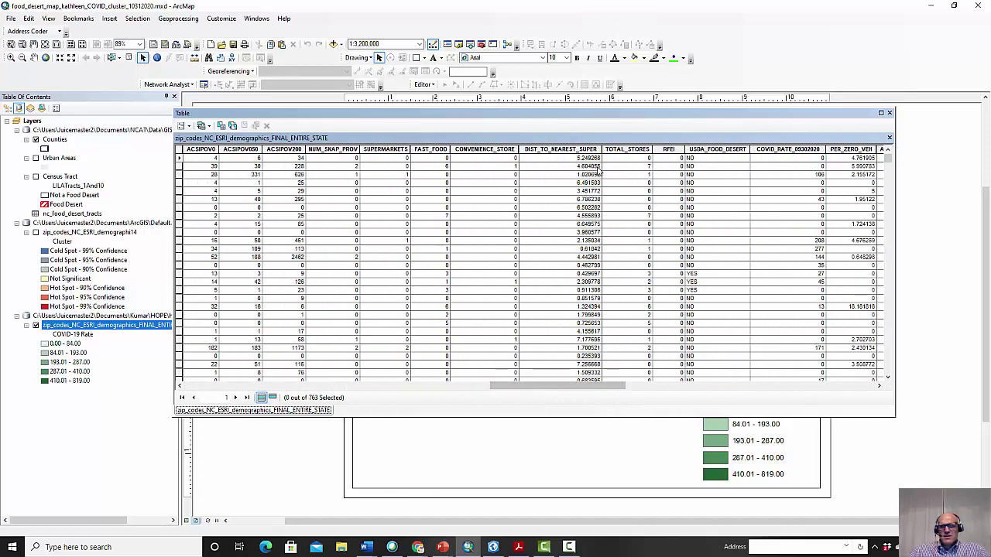
pyautogui.rightClick(576, 151)
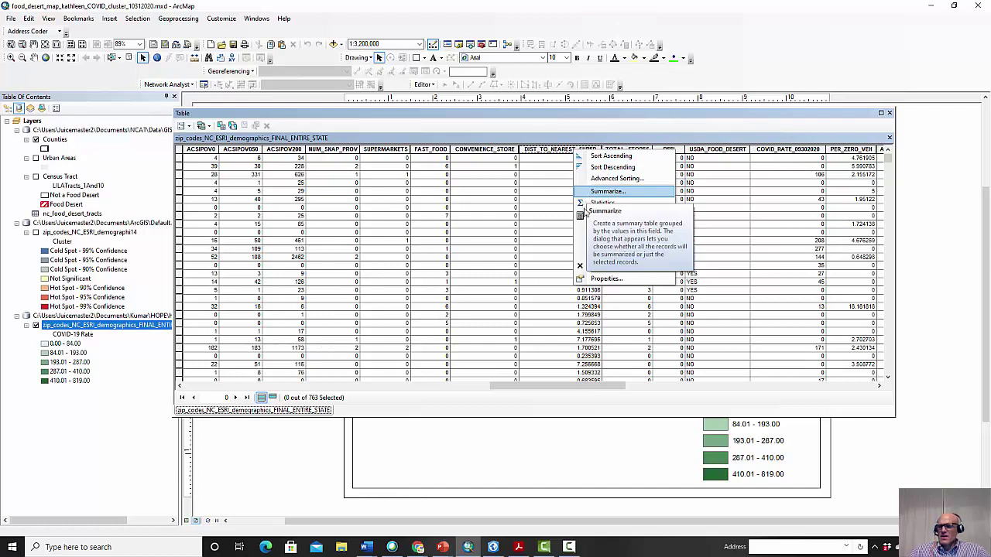
pyautogui.moveTo(556, 389); pyautogui.dragTo(813, 406)
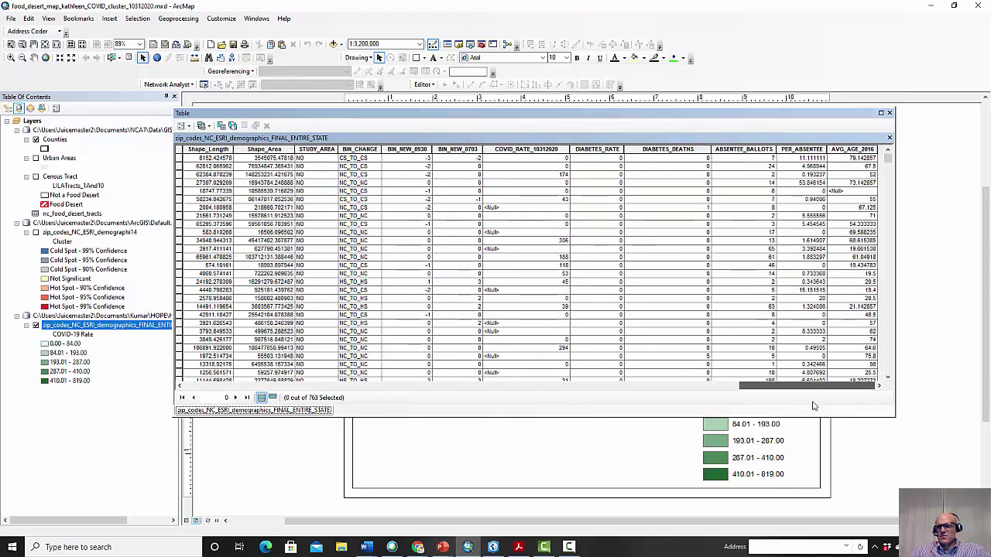
pyautogui.moveTo(813, 406); pyautogui.dragTo(757, 383)
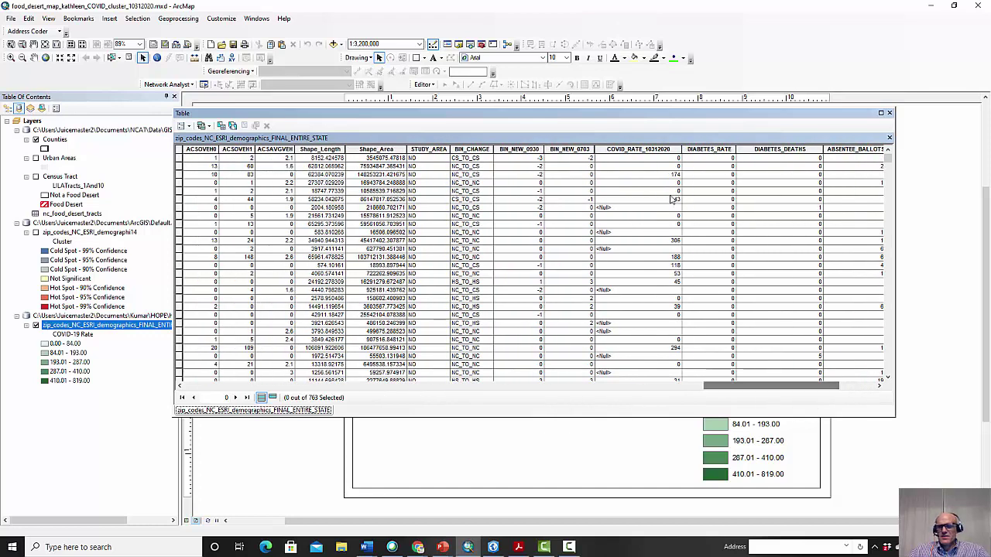
# - Sort the table by COVID_RATE_10312020 descending, highest rate 819 first
pyautogui.moveTo(623, 113); pyautogui.dragTo(579, 127)
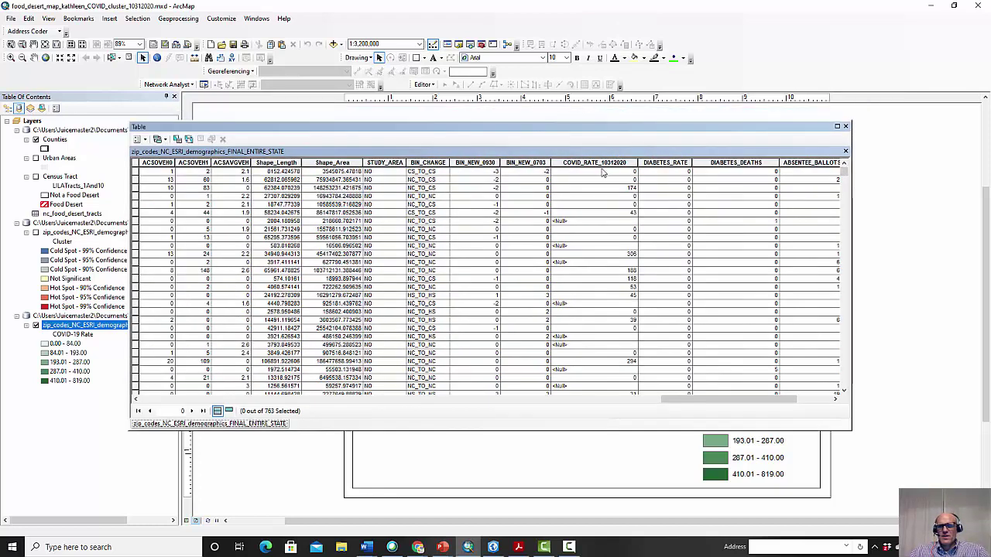
pyautogui.rightClick(603, 163)
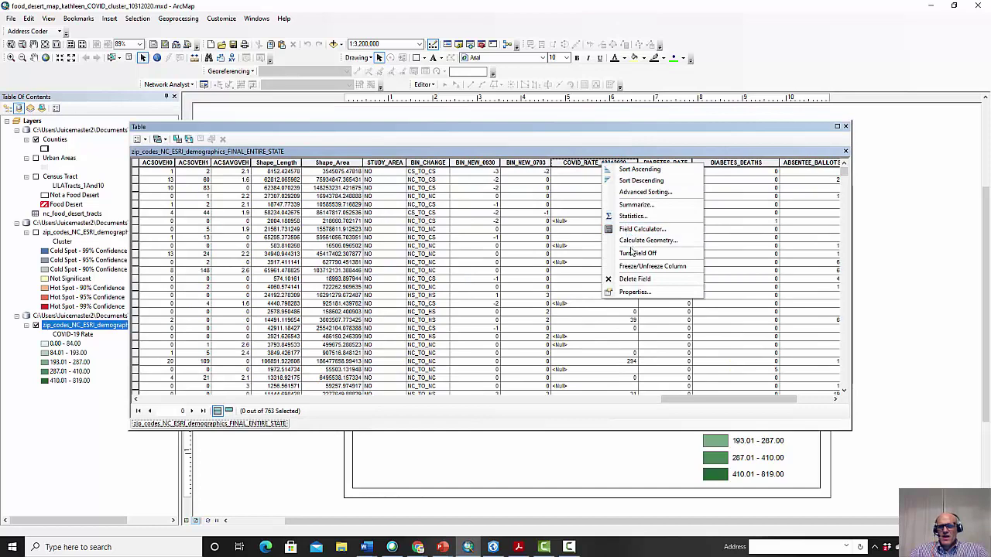
pyautogui.click(656, 181)
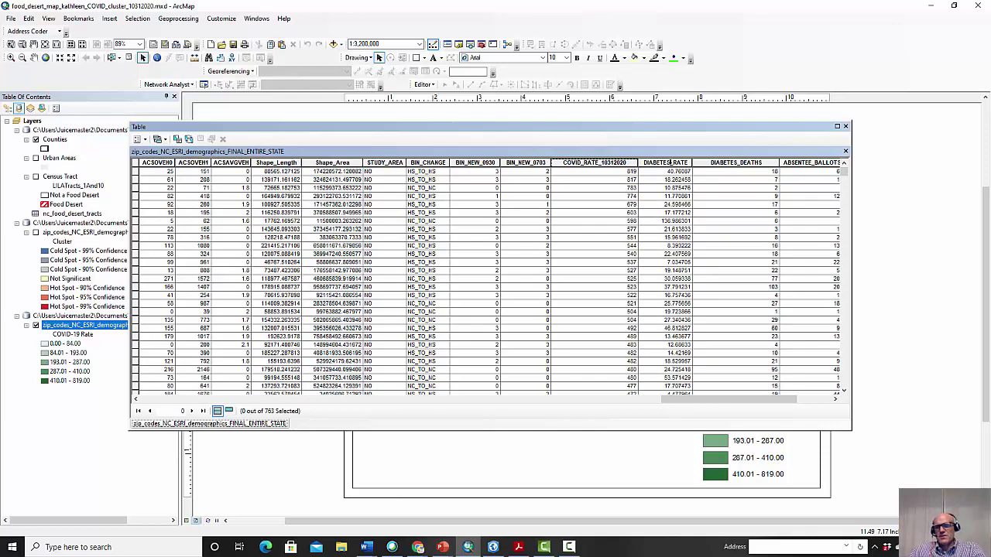
pyautogui.moveTo(731, 399); pyautogui.dragTo(801, 399)
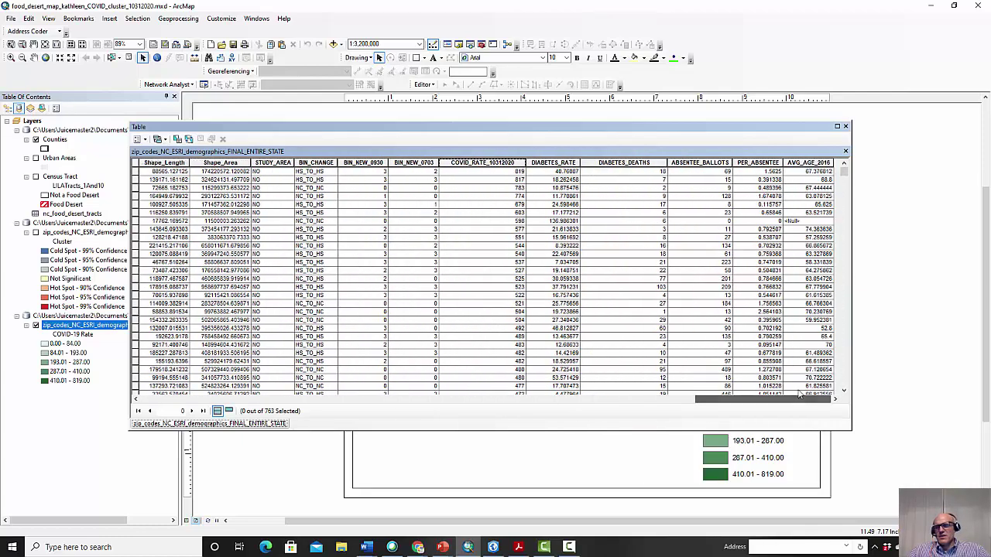
# - Close the table, swap the FINAL_ENTIRE_STATE layer for demographi14 clusters, and clear the selection
pyautogui.click(847, 126)
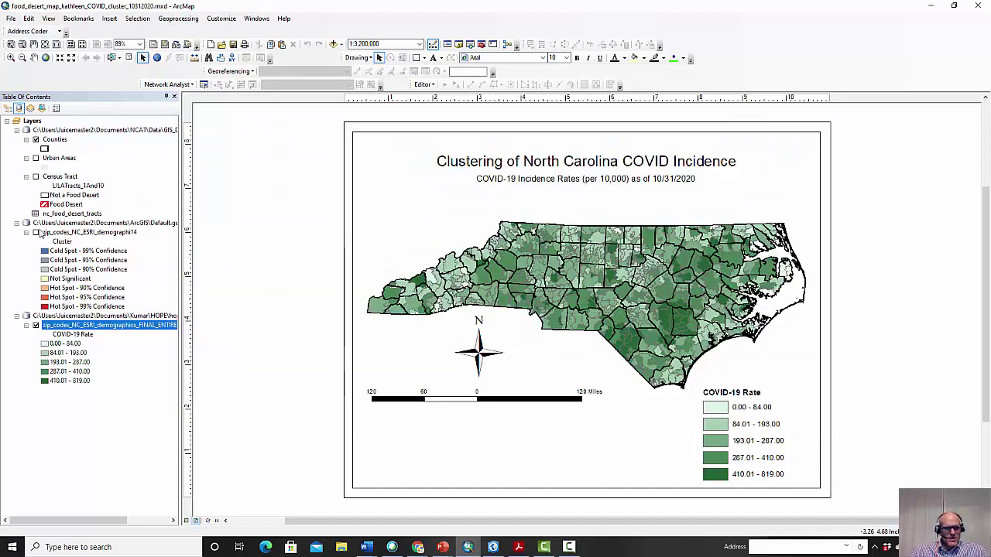
pyautogui.click(36, 325)
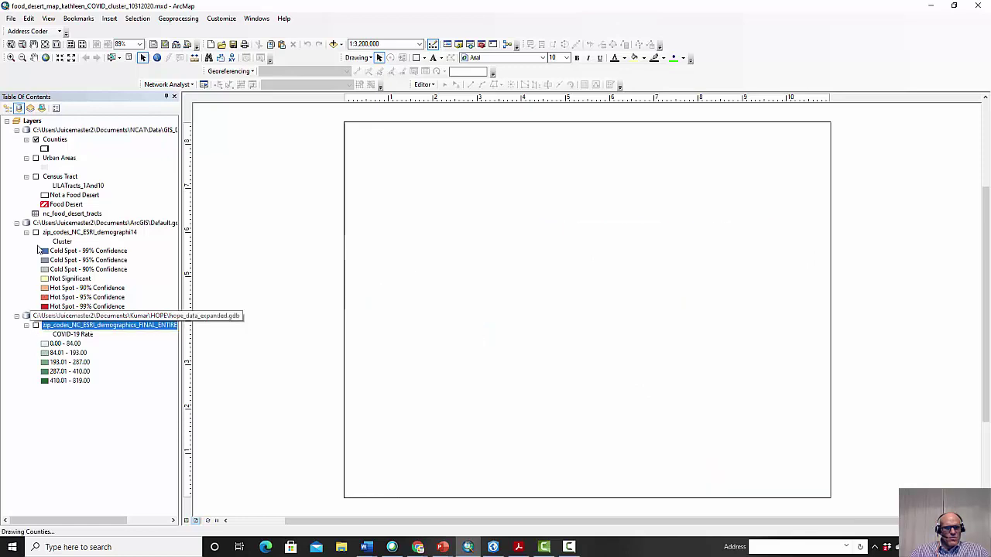
pyautogui.click(35, 232)
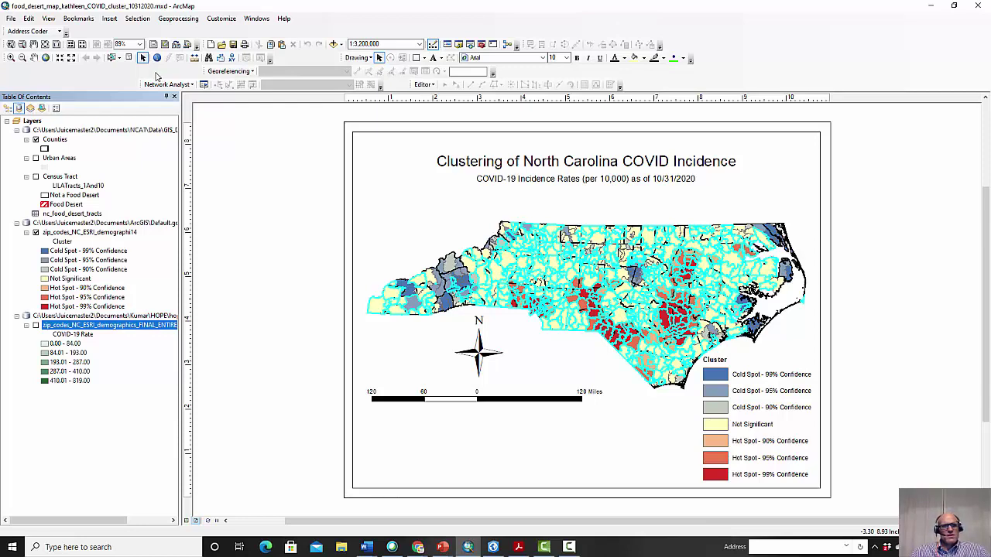
pyautogui.click(130, 59)
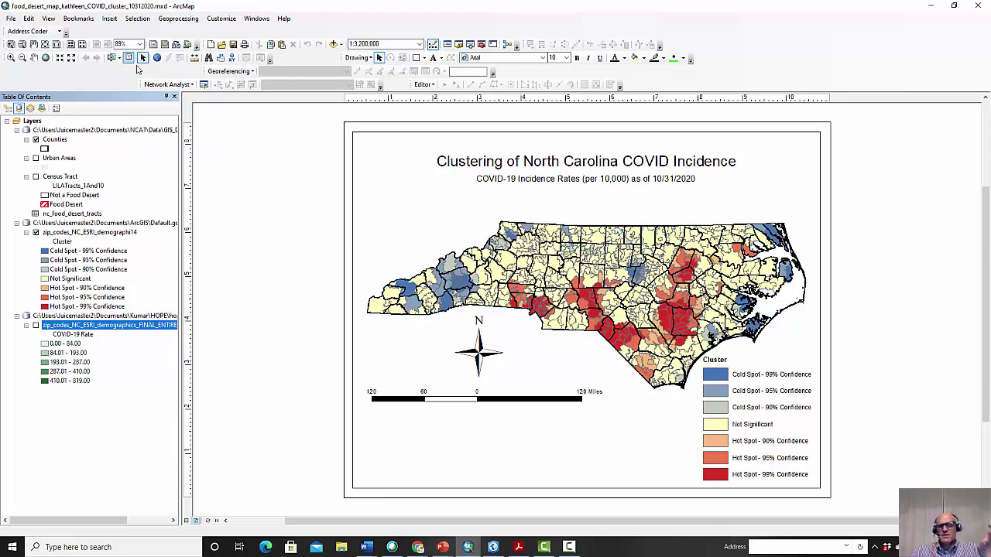